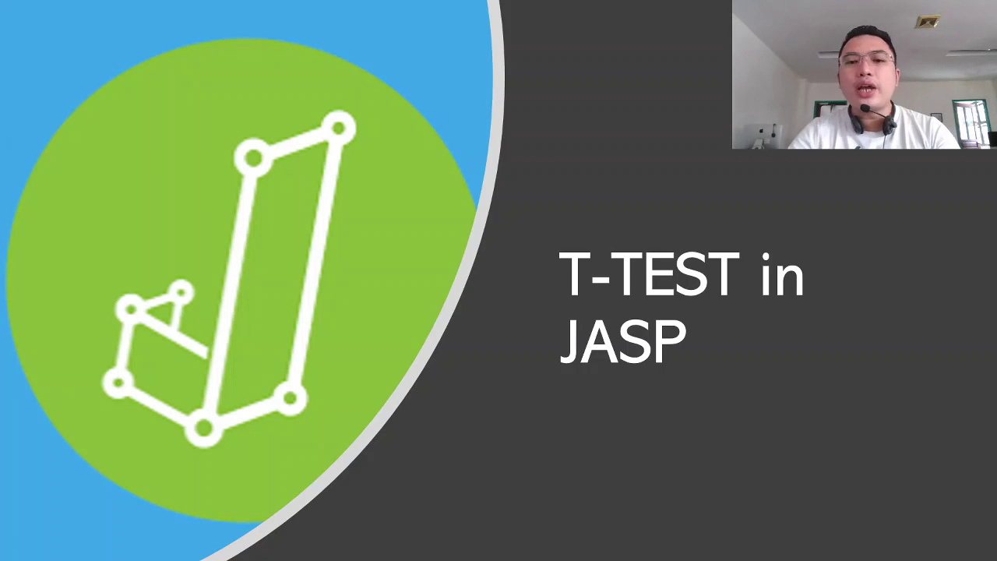
Step: End the slide show and switch to the SampleDataset workbook in Excel
key(Escape)
key(ctrl+alt+Tab)
click(623, 257)
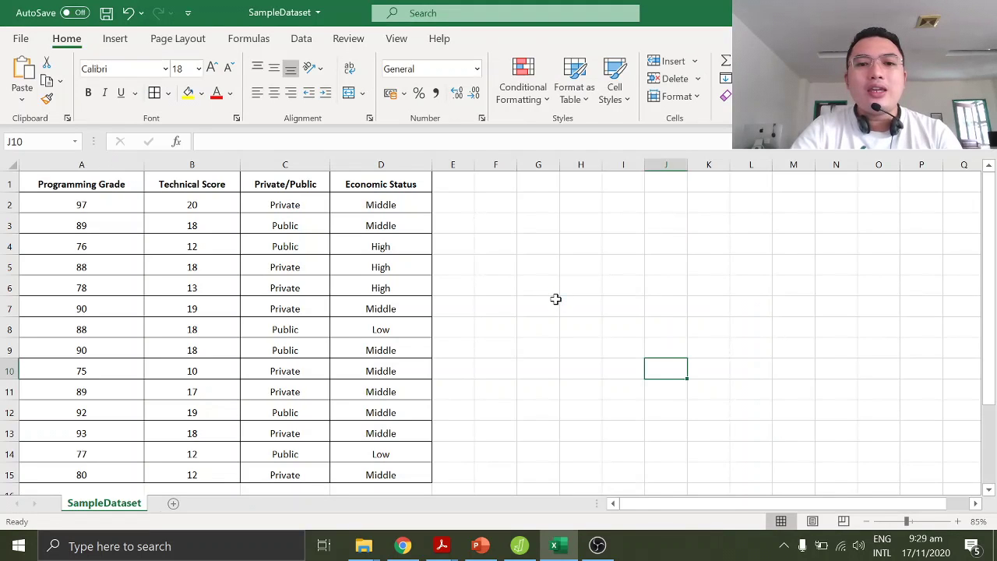
Step: Examine the Programming Grade, Technical Score, Private/Public and Economic Status columns across all rows of the dataset
scroll(555, 299, up, 3)
drag(701, 505, 662, 505)
scroll(415, 301, up, 1)
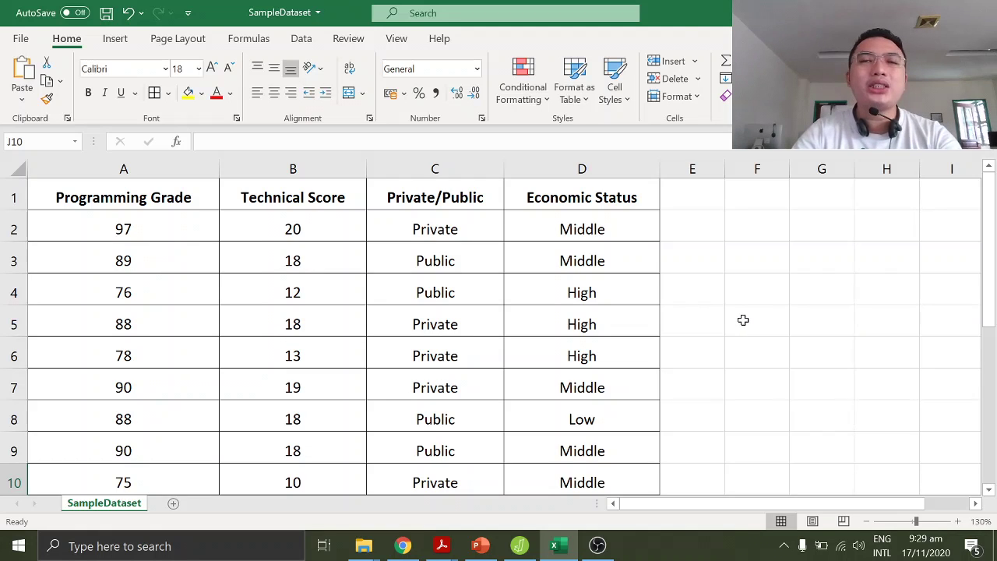
drag(986, 265, 990, 360)
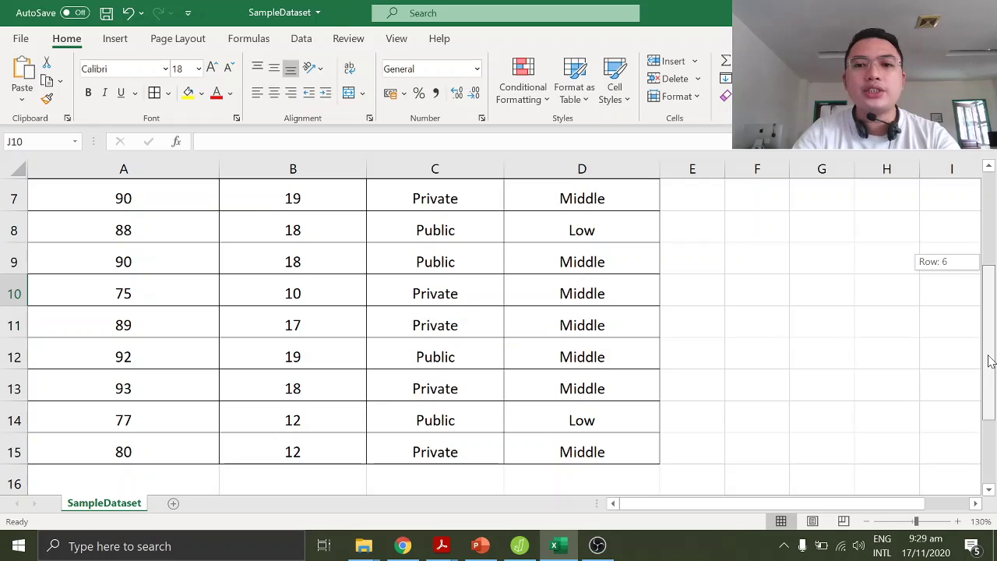
drag(990, 360, 990, 229)
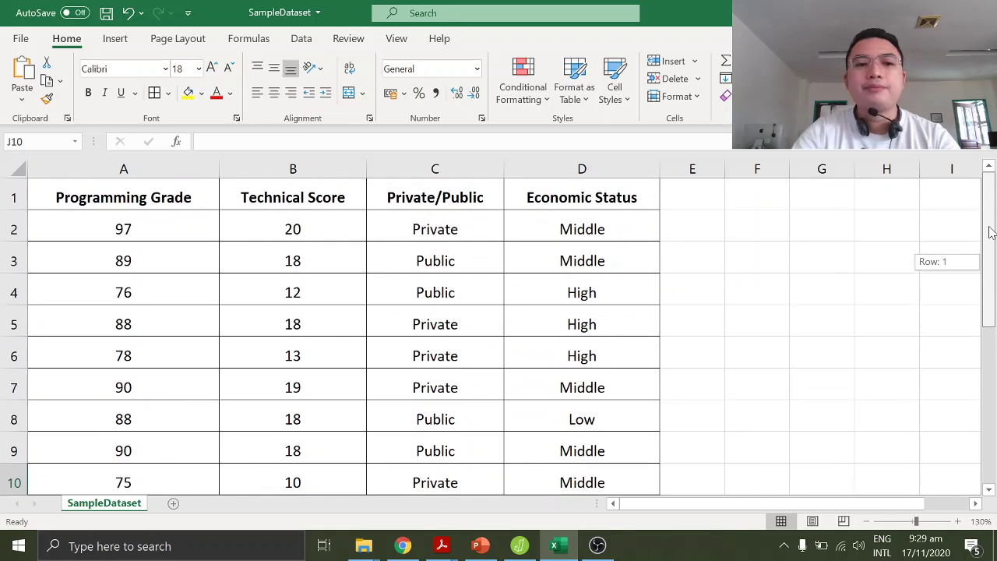
scroll(821, 262, down, 1)
scroll(821, 263, down, 2)
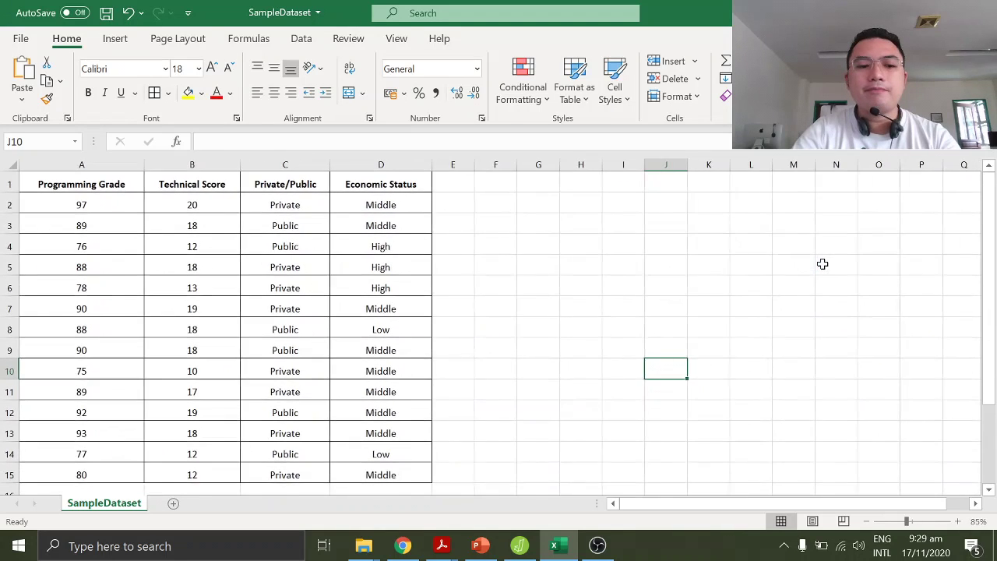
click(676, 504)
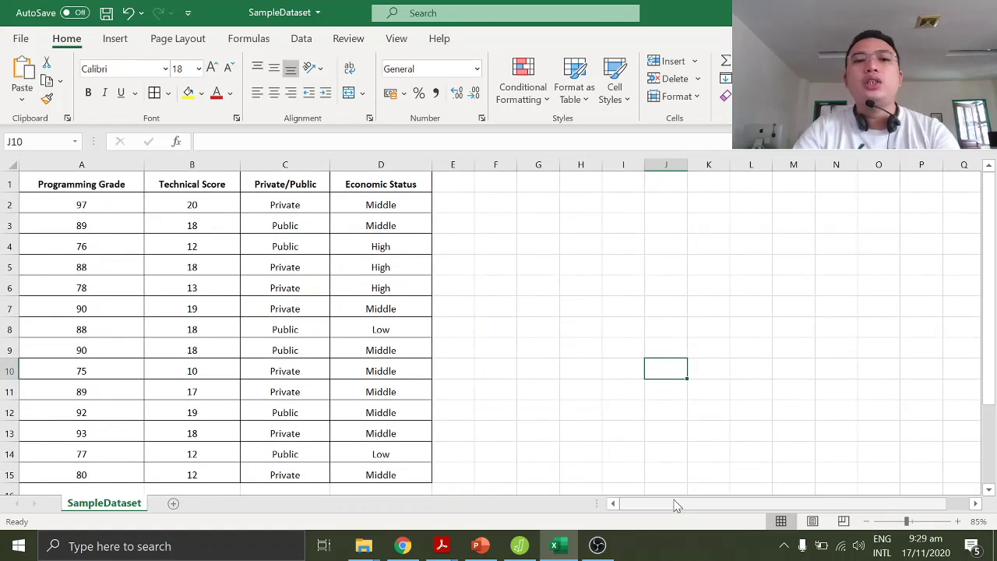
Step: Inspect the workbook's Save As file name and CSV UTF-8 (Comma delimited) format under Magnifier, and return to the sheet without saving
click(15, 38)
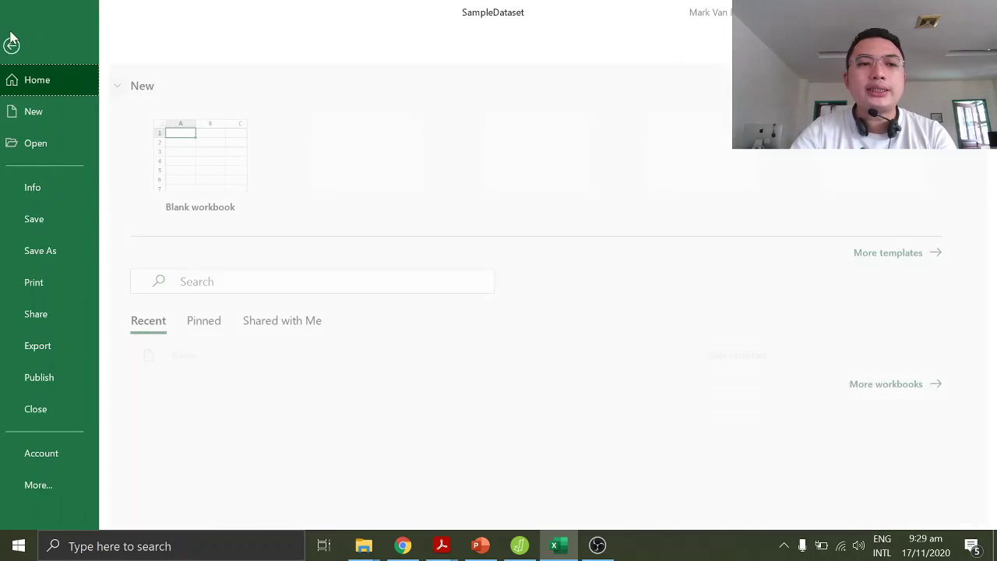
click(59, 248)
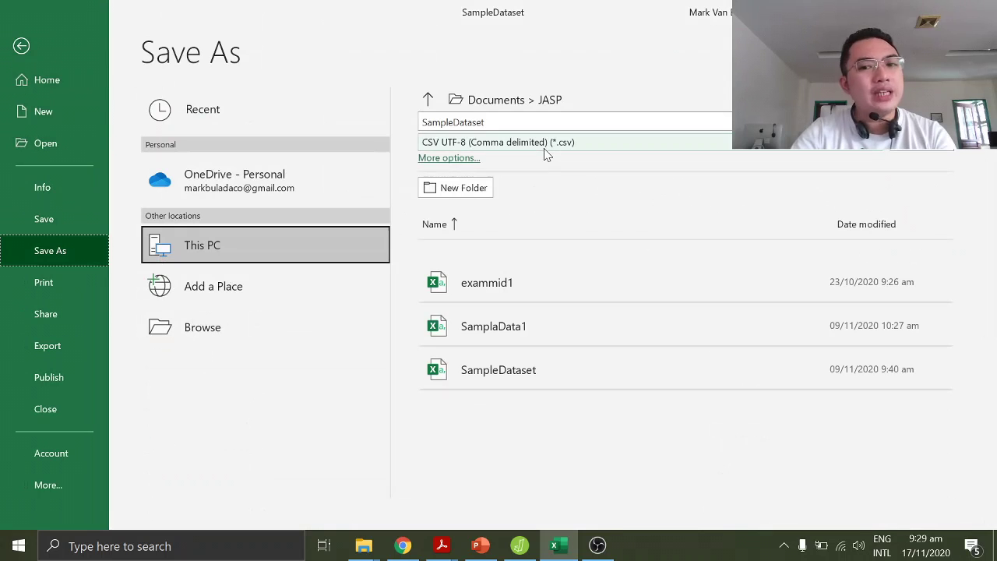
key(super)
text(mag)
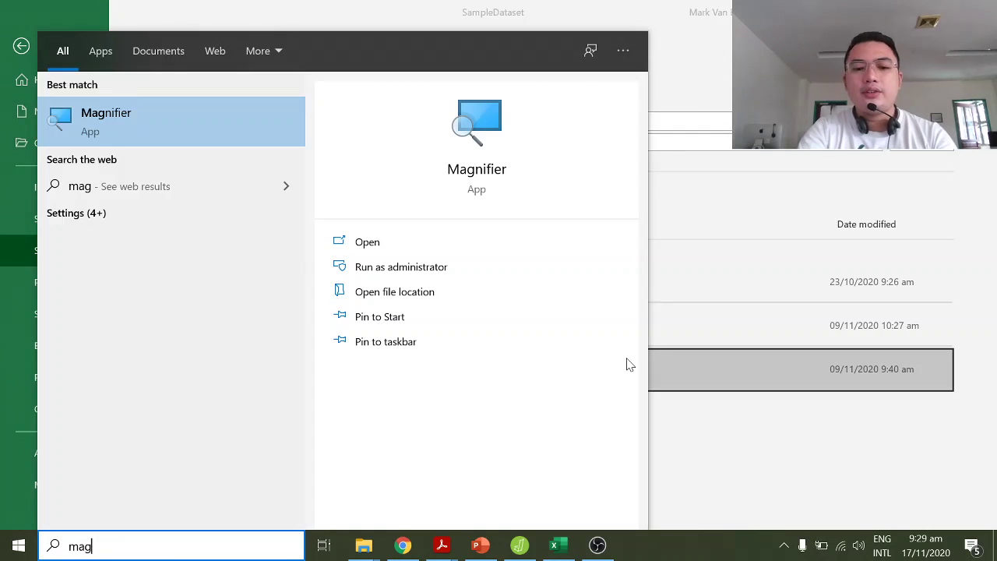
key(Return)
click(726, 35)
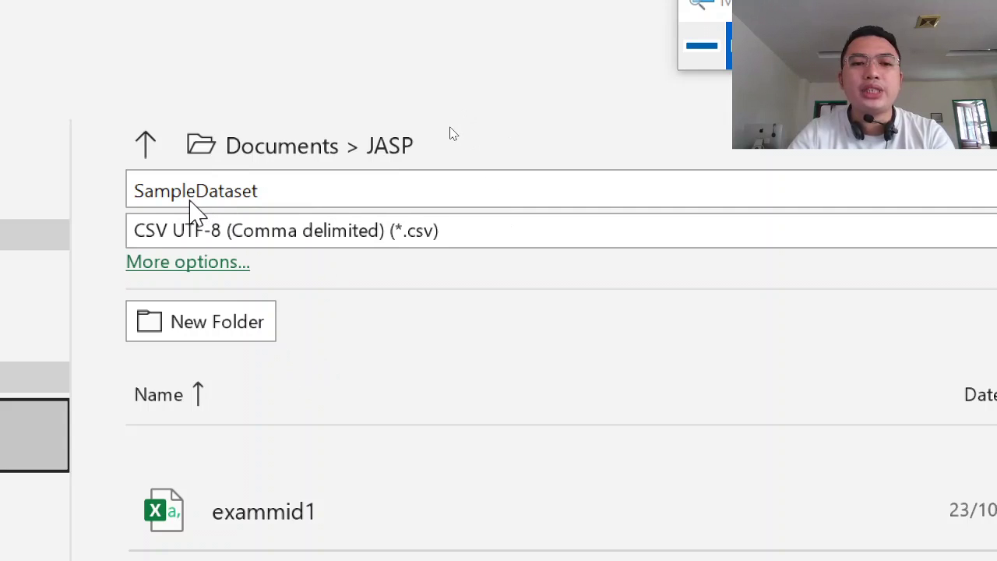
click(704, 46)
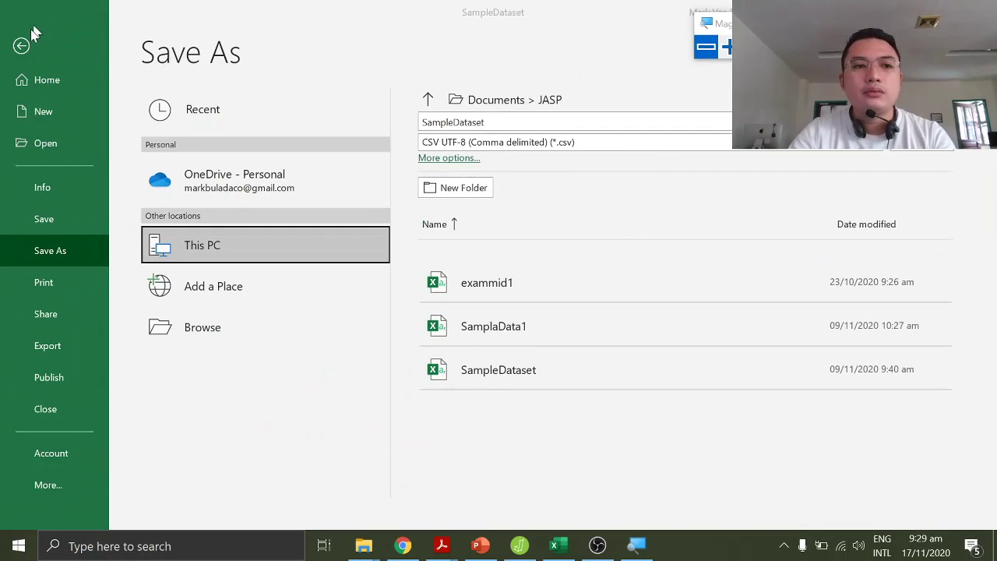
click(21, 47)
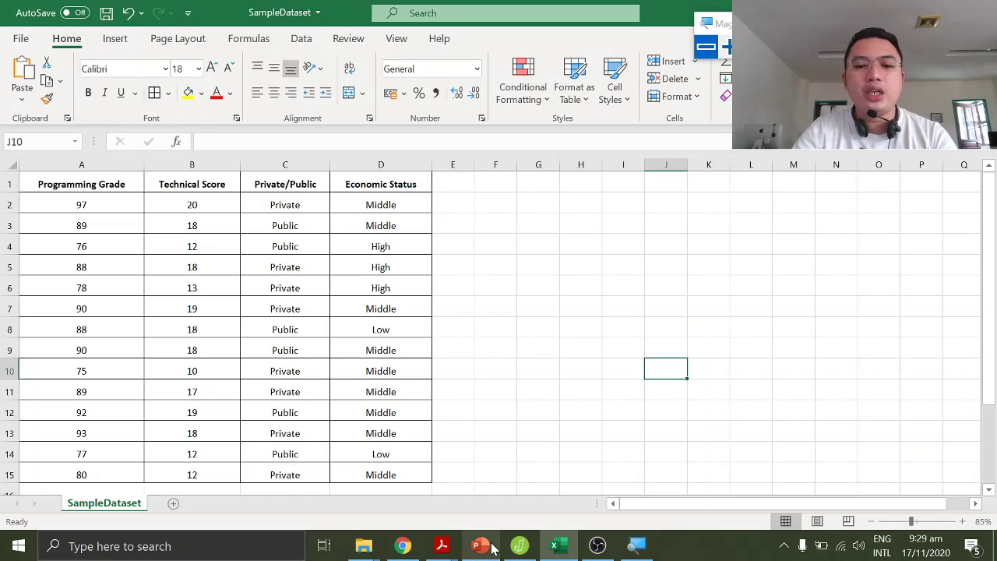
Step: Switch to JASP and open the SampleDataset CSV file from the JASP folder in Documents
click(517, 546)
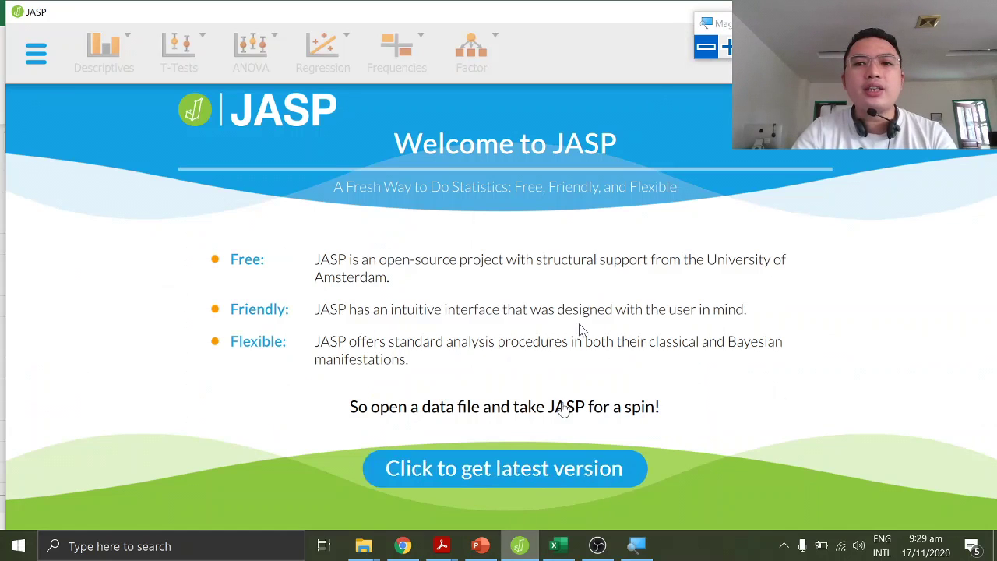
click(726, 47)
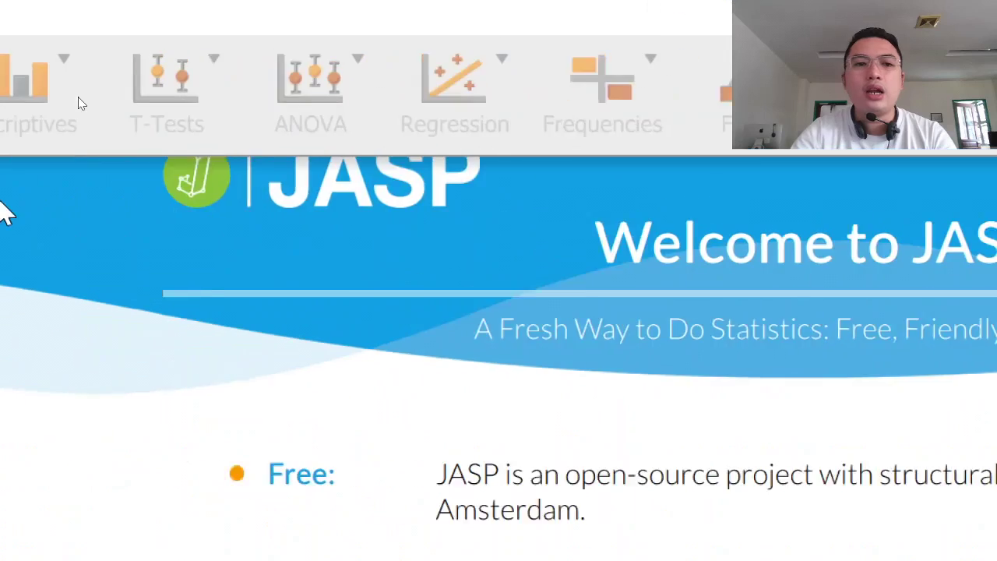
click(34, 109)
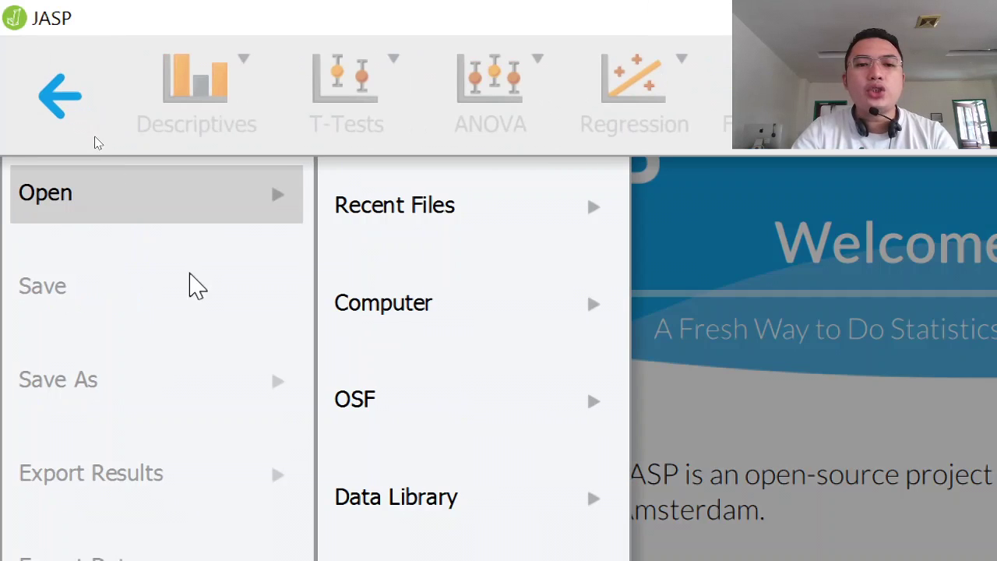
click(495, 333)
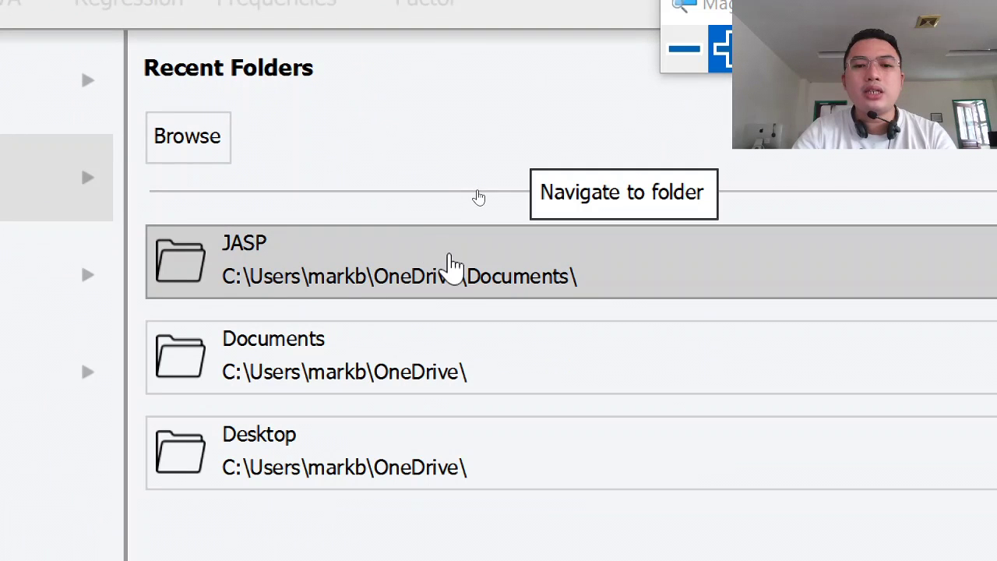
click(450, 265)
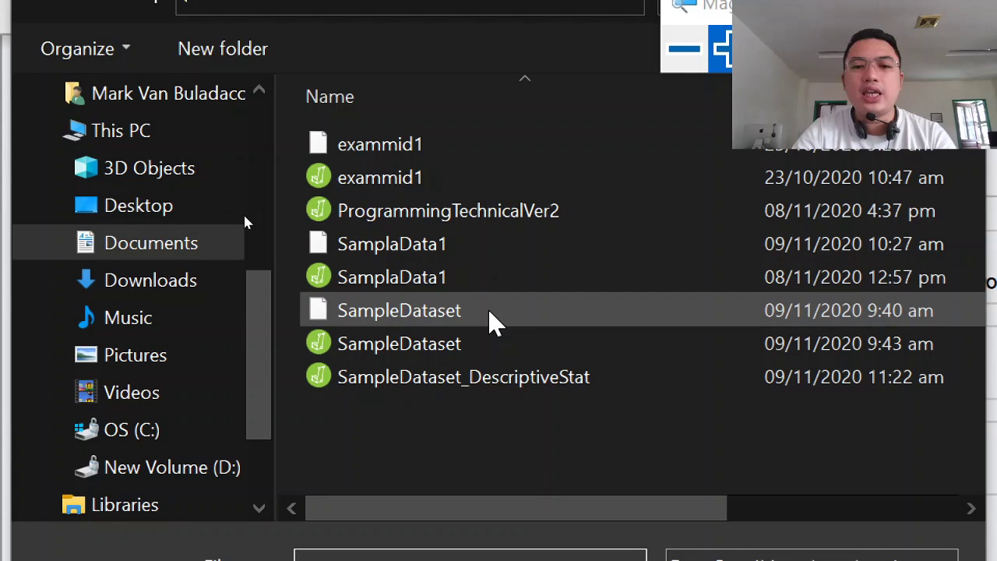
click(434, 314)
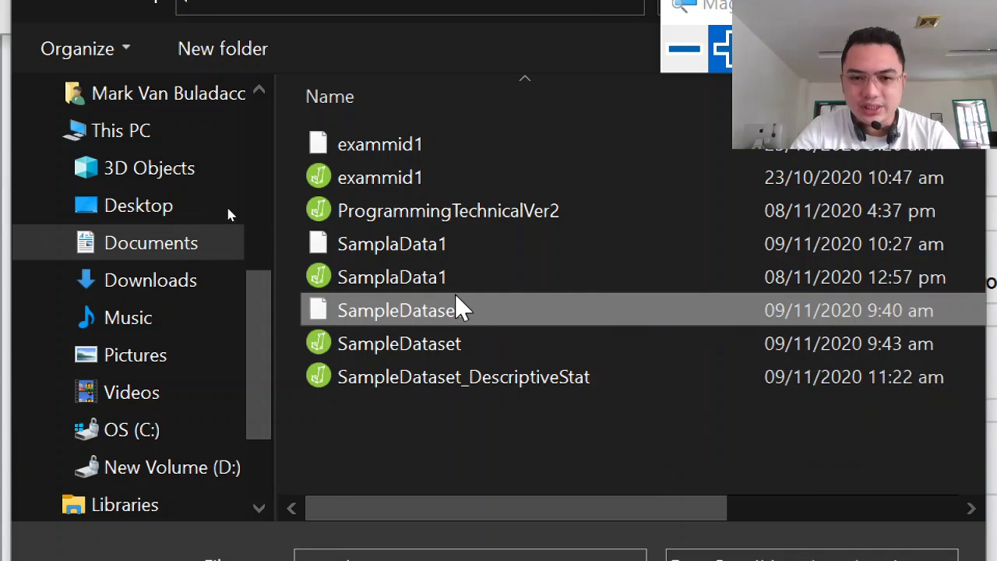
click(473, 310)
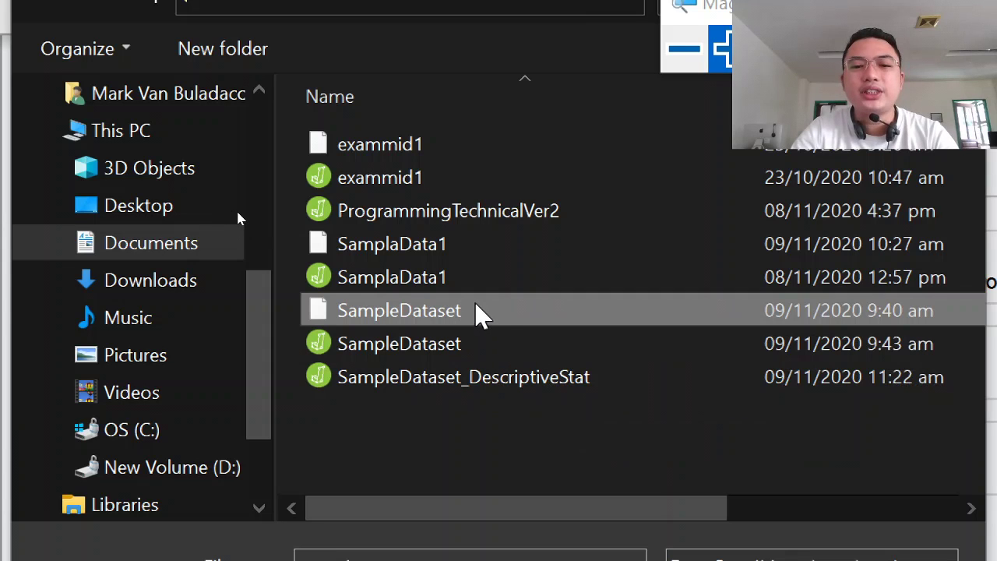
click(601, 321)
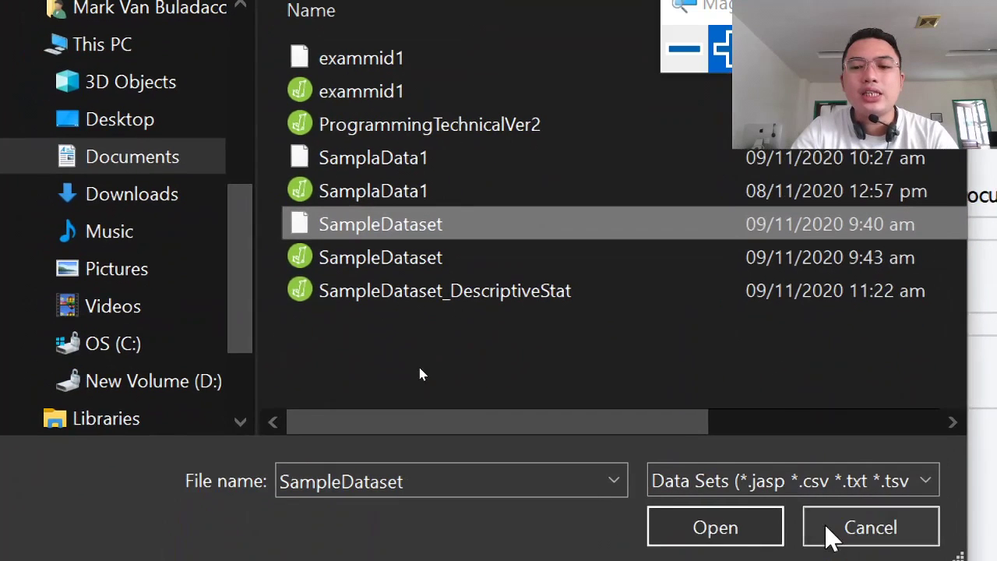
click(748, 523)
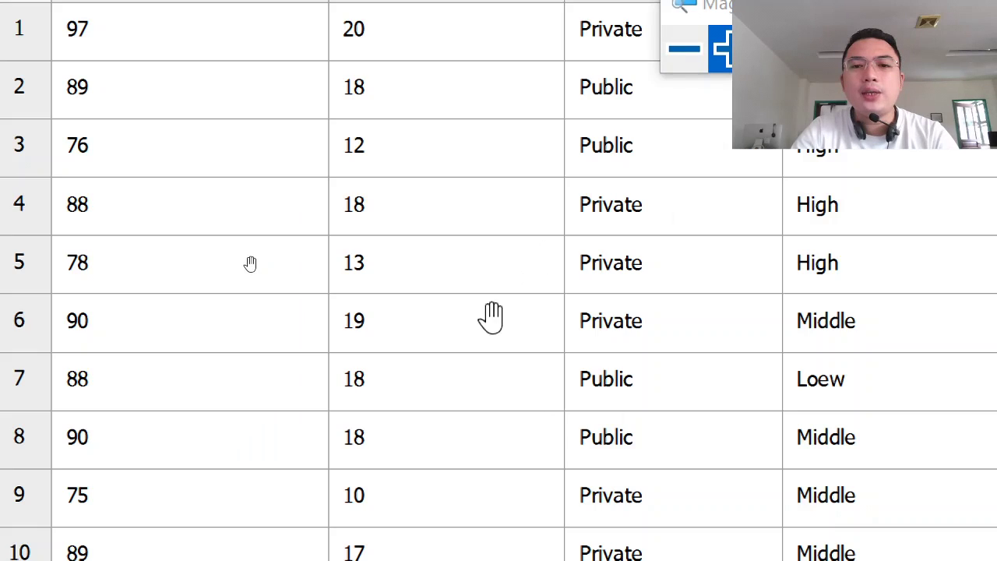
Step: Create a classical Independent Samples T-Test analysis for the loaded dataset
click(684, 49)
drag(360, 22, 577, 26)
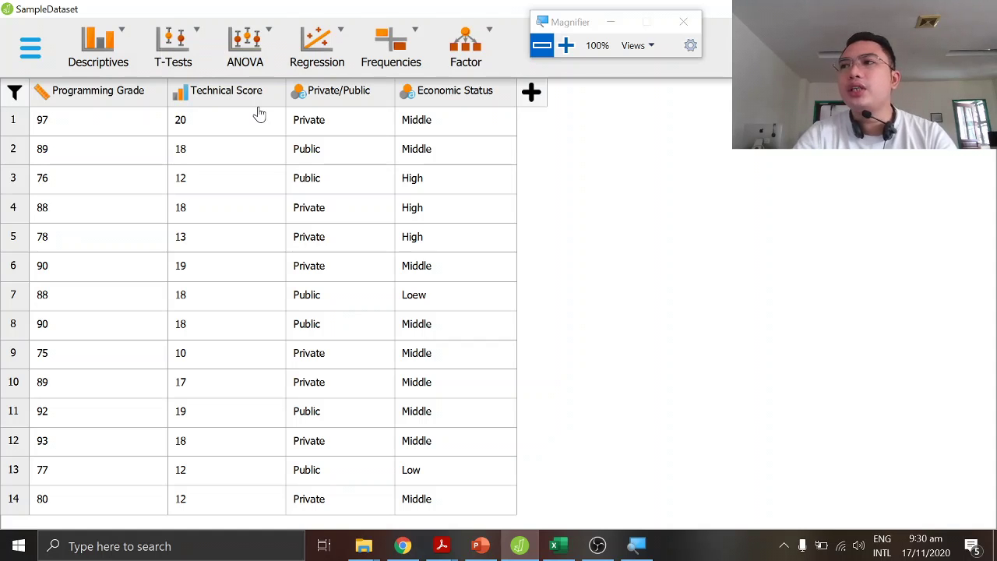
click(567, 46)
click(396, 70)
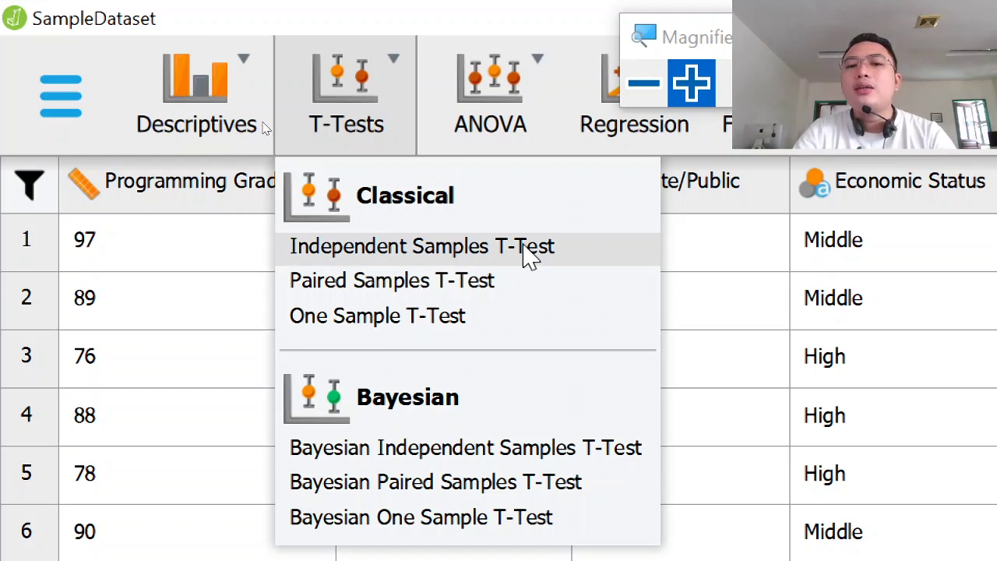
click(589, 260)
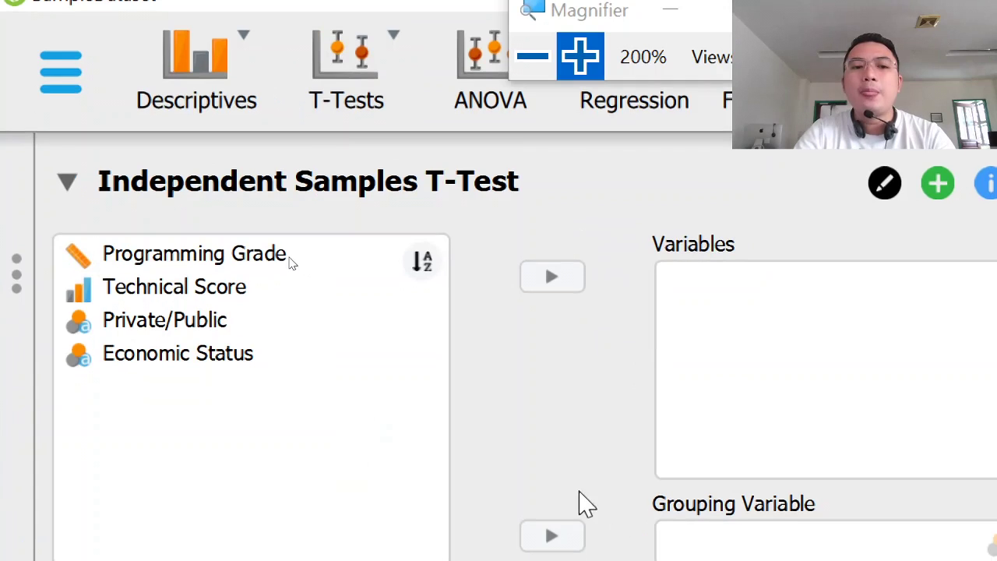
Step: Assign Programming Grade as the test variable and Private/Public as the grouping variable
click(196, 253)
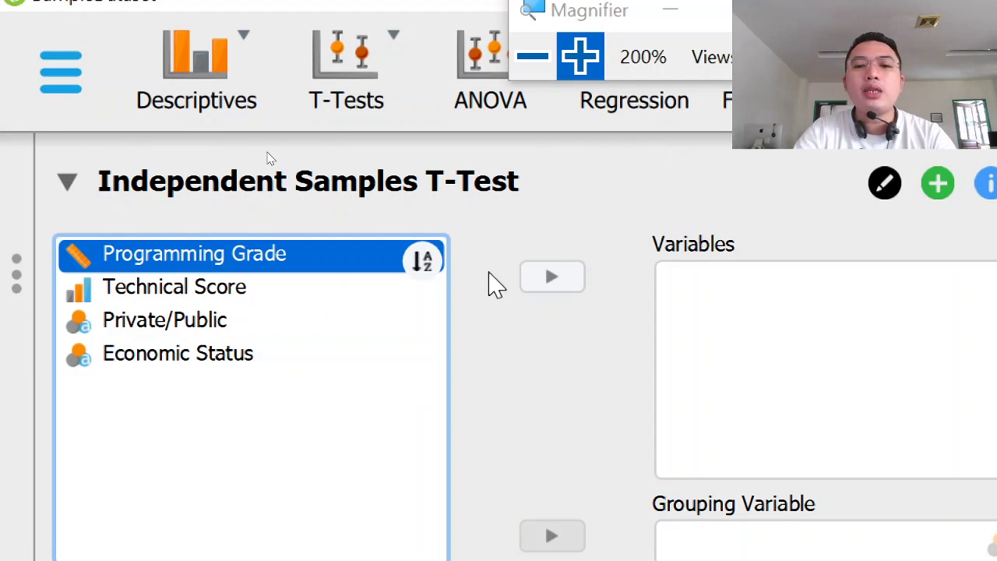
click(549, 278)
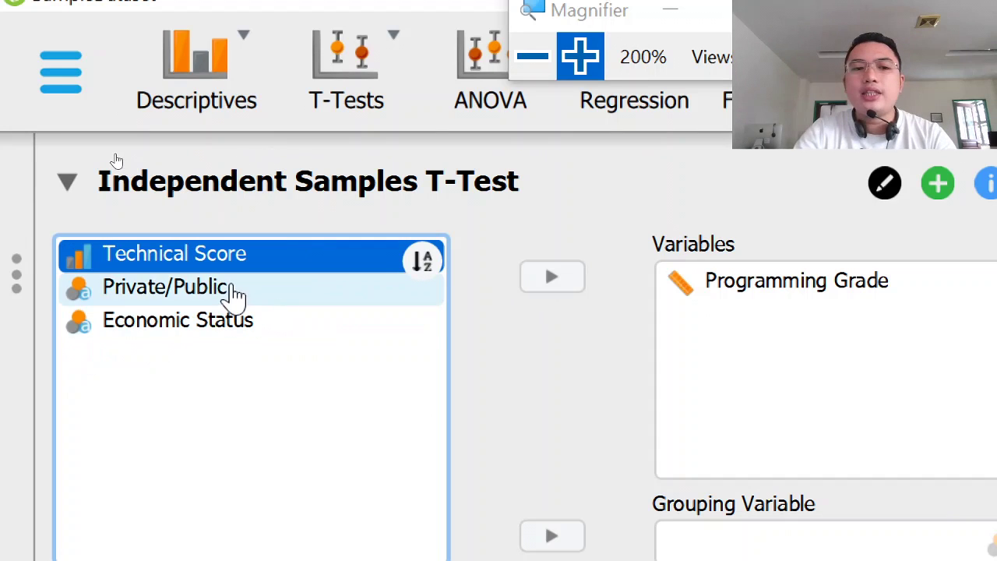
click(262, 289)
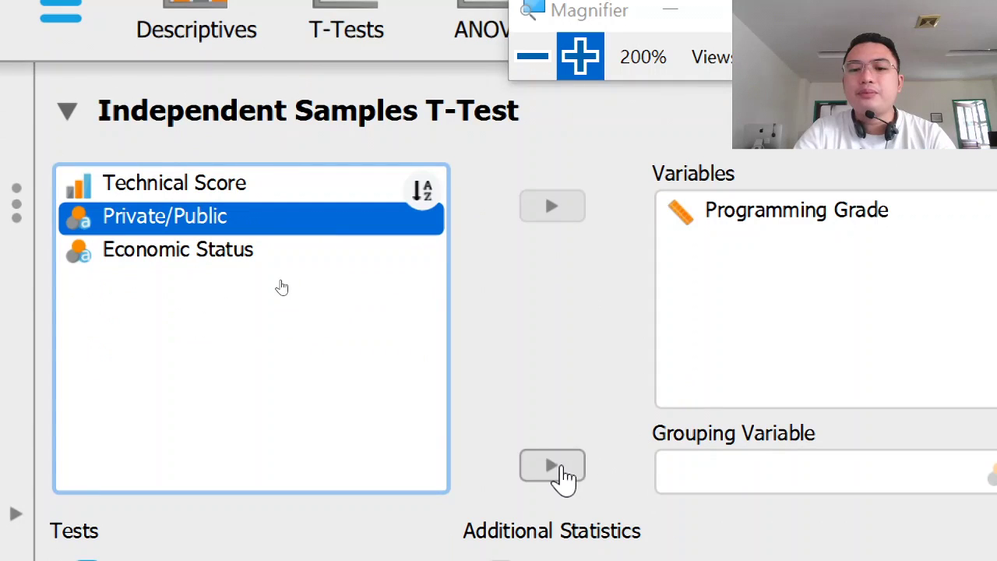
click(558, 469)
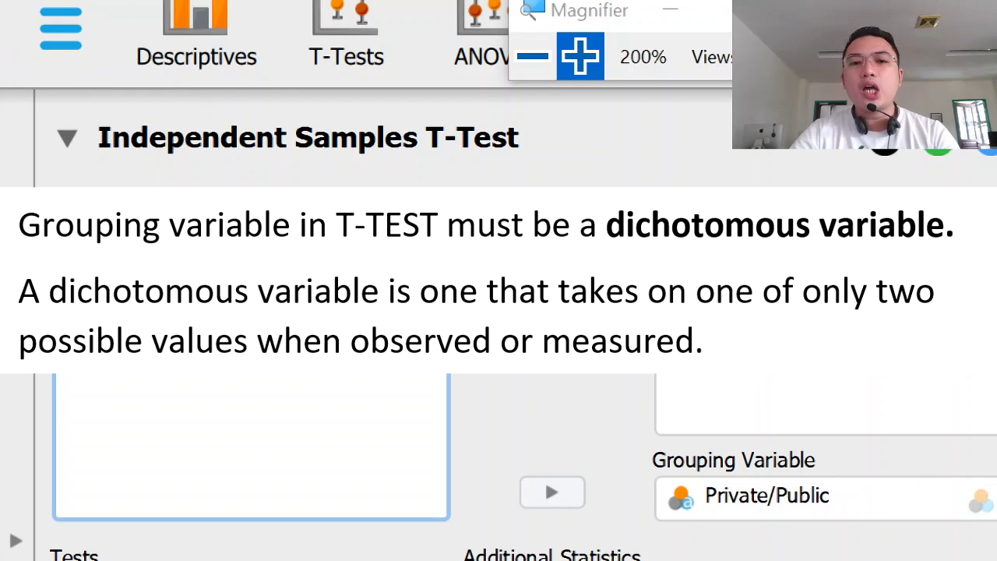
click(14, 502)
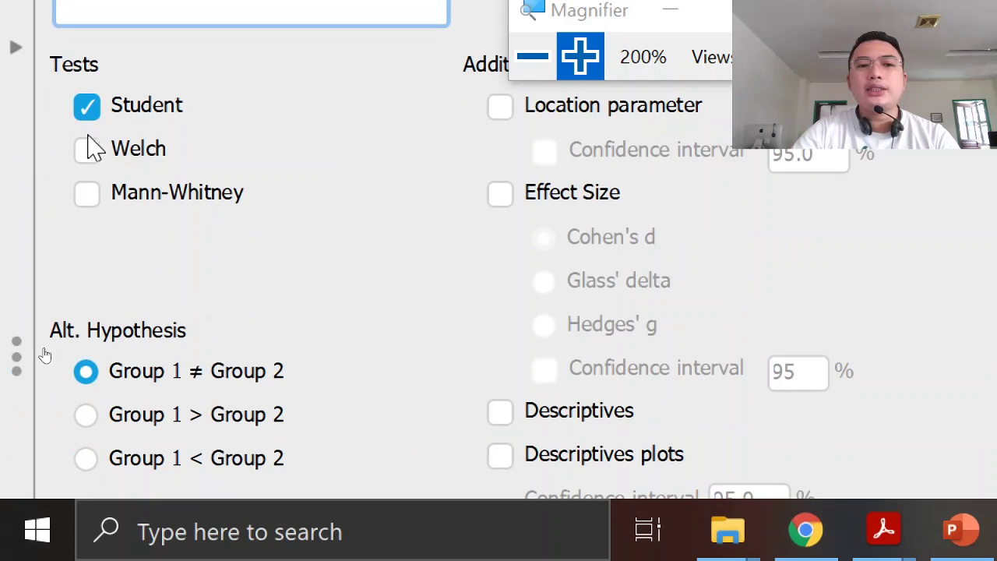
Step: Add the Welch test and enable the location parameter, effect size, descriptives and descriptives plots for the t-test
click(87, 149)
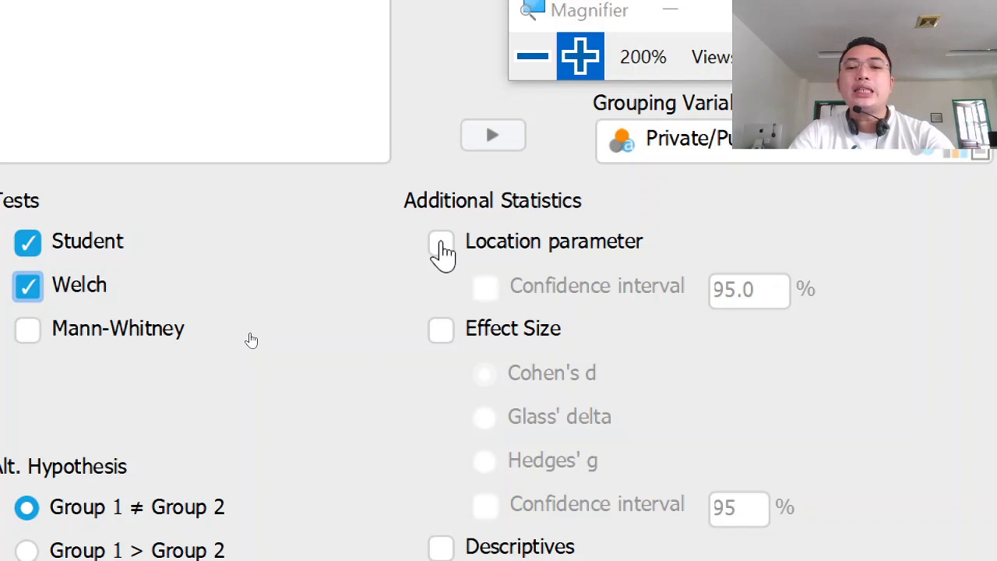
click(441, 244)
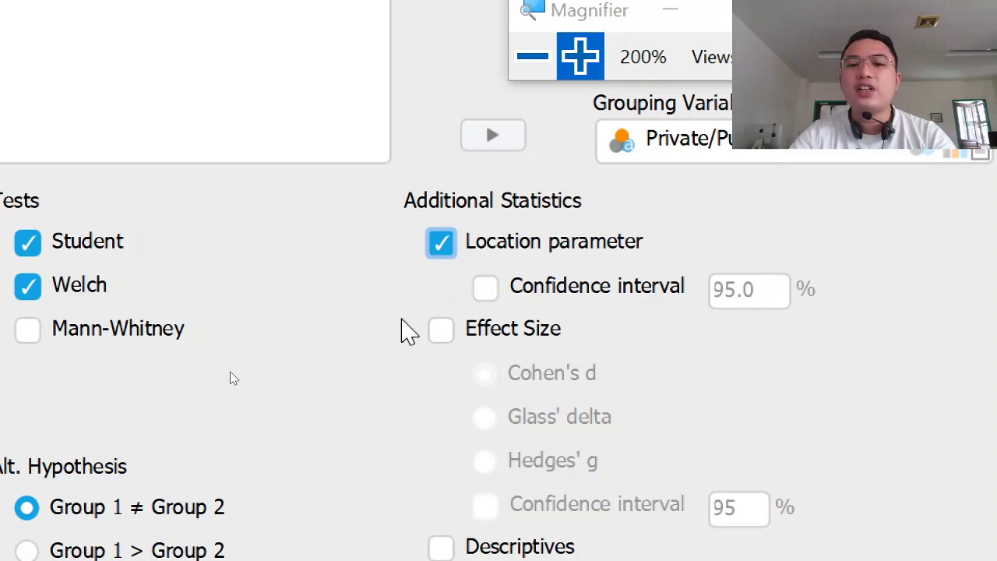
click(442, 331)
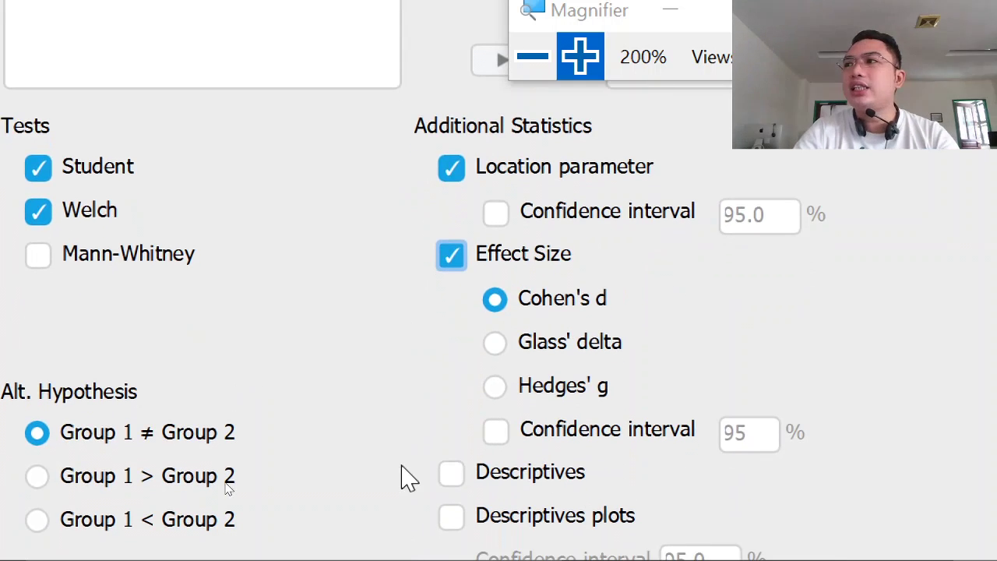
click(449, 472)
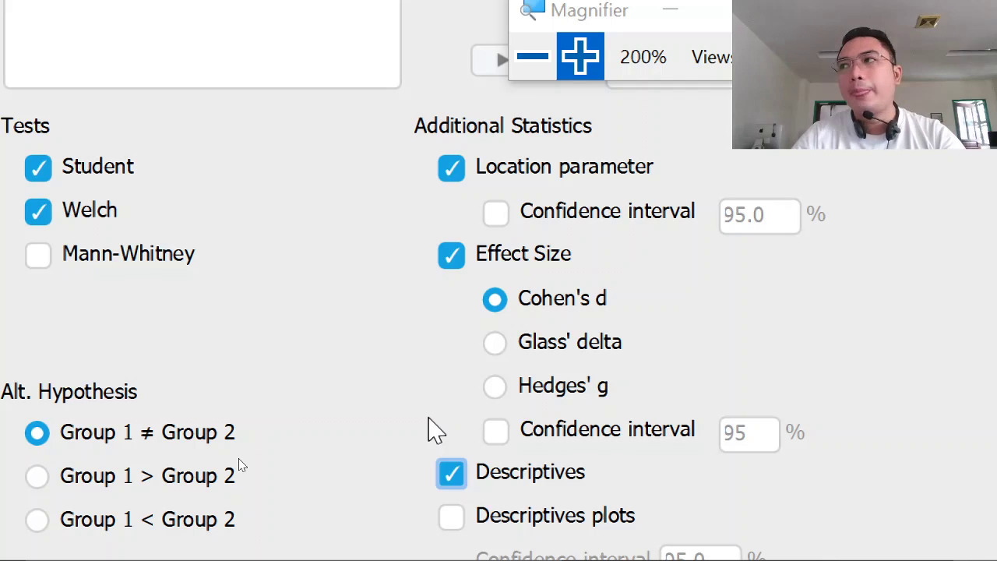
click(455, 491)
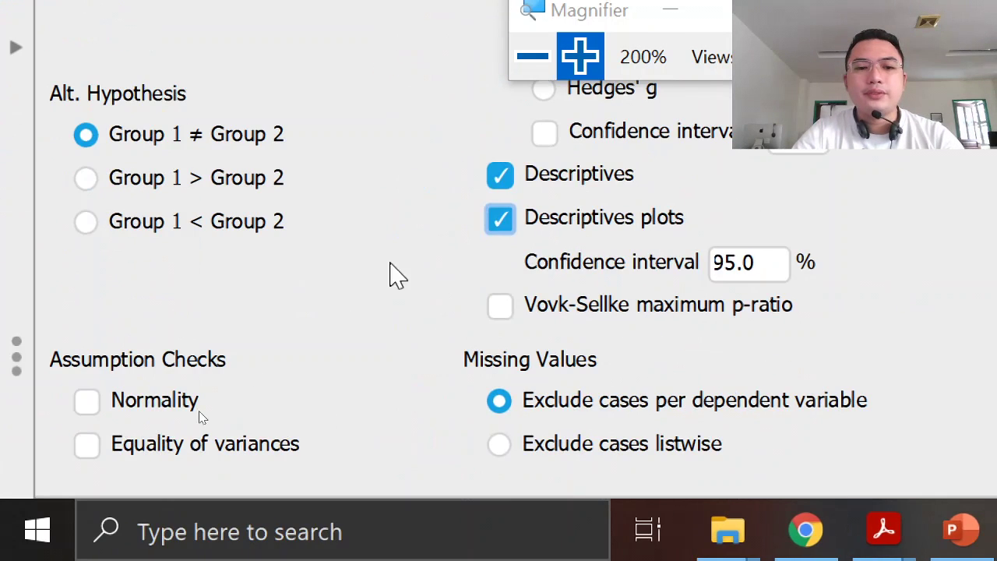
click(521, 56)
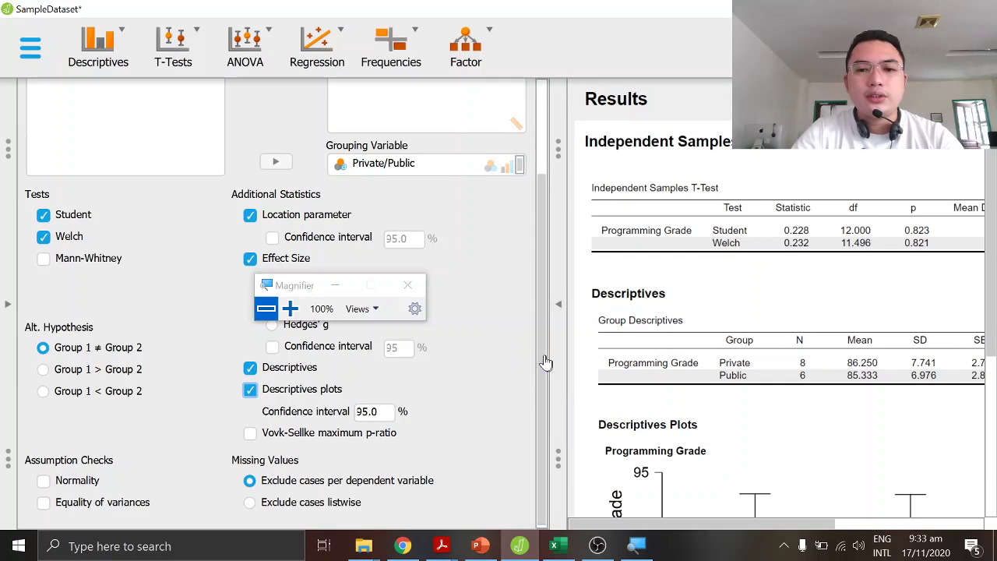
Step: Show the results across the full window, magnify the screen to 200%, and examine the t-test and group descriptives tables
click(559, 323)
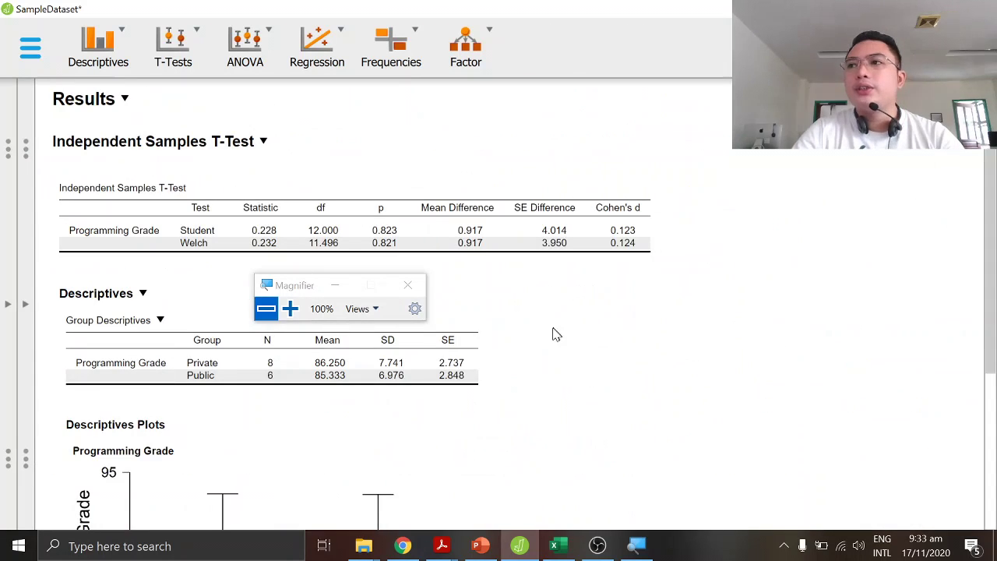
click(634, 549)
click(634, 549)
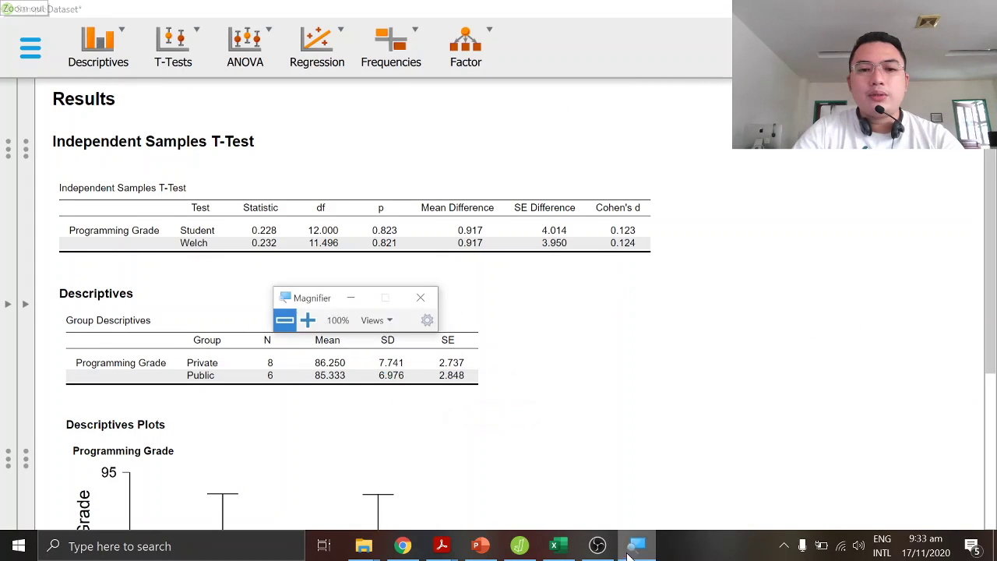
drag(305, 283, 477, 21)
click(471, 39)
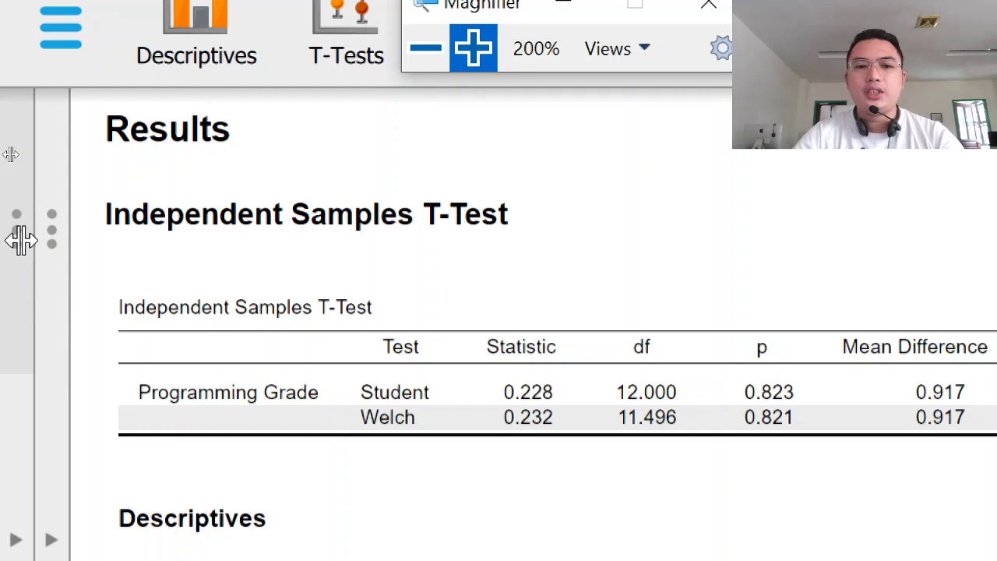
scroll(502, 307, down, 5)
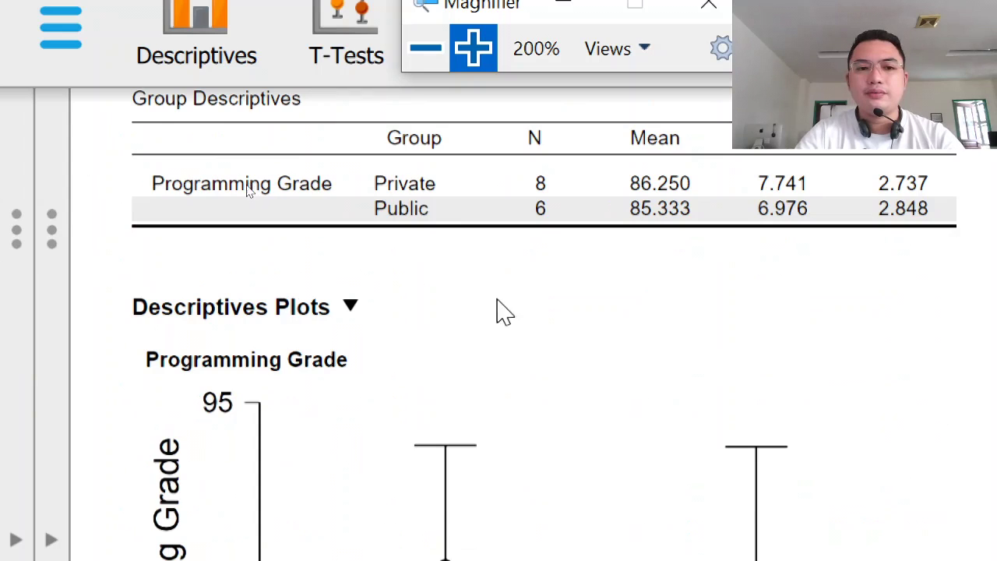
scroll(185, 399, up, 5)
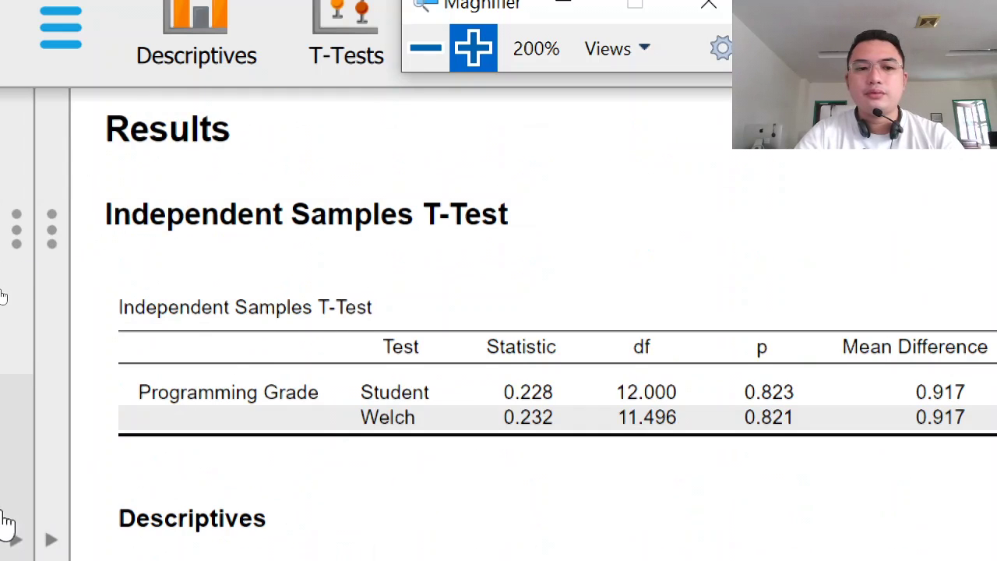
Step: Return to the t-test options and enable the Normality and Equality of variances assumption checks
click(48, 536)
scroll(345, 363, down, 1)
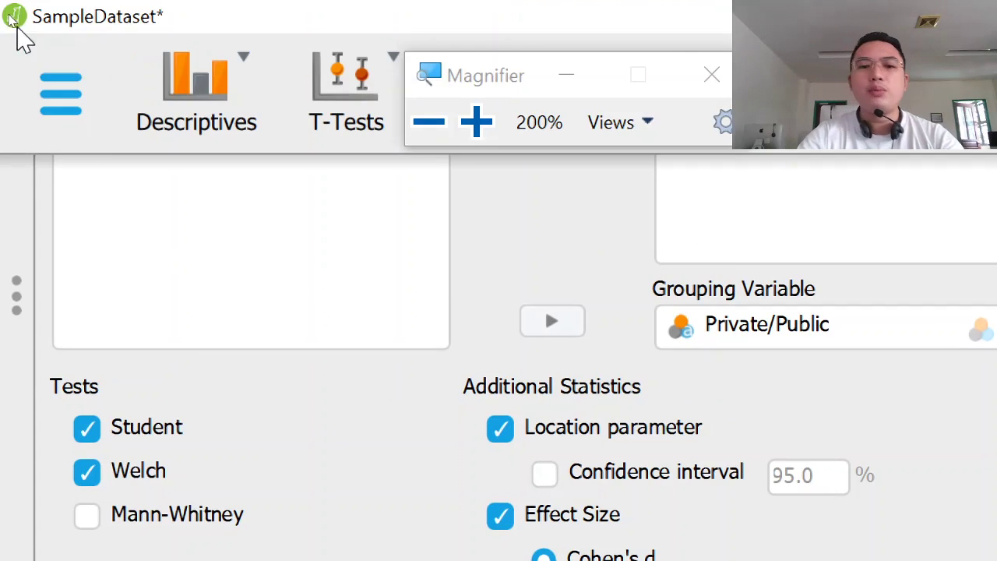
scroll(345, 434, up, 2)
scroll(345, 430, up, 1)
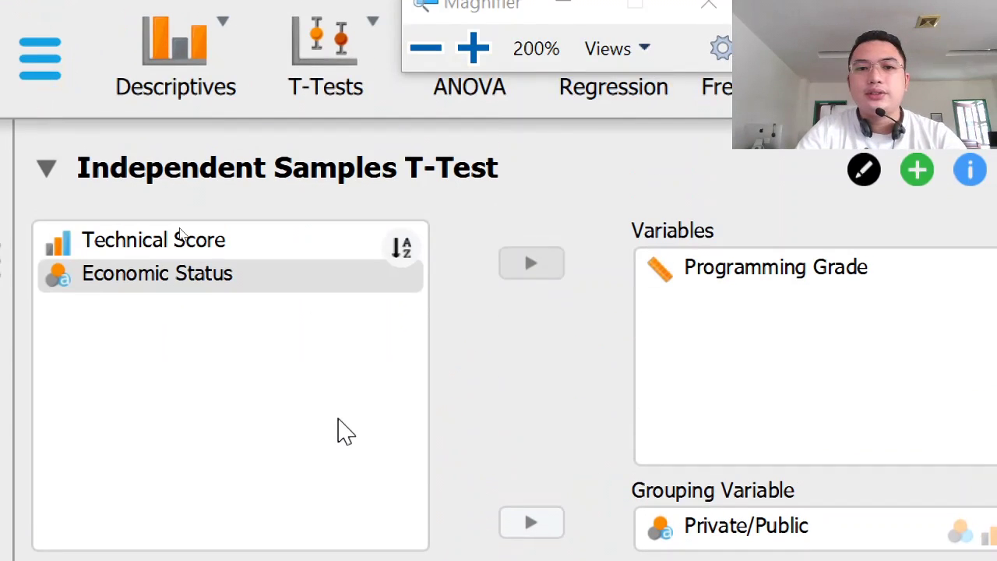
scroll(504, 429, down, 3)
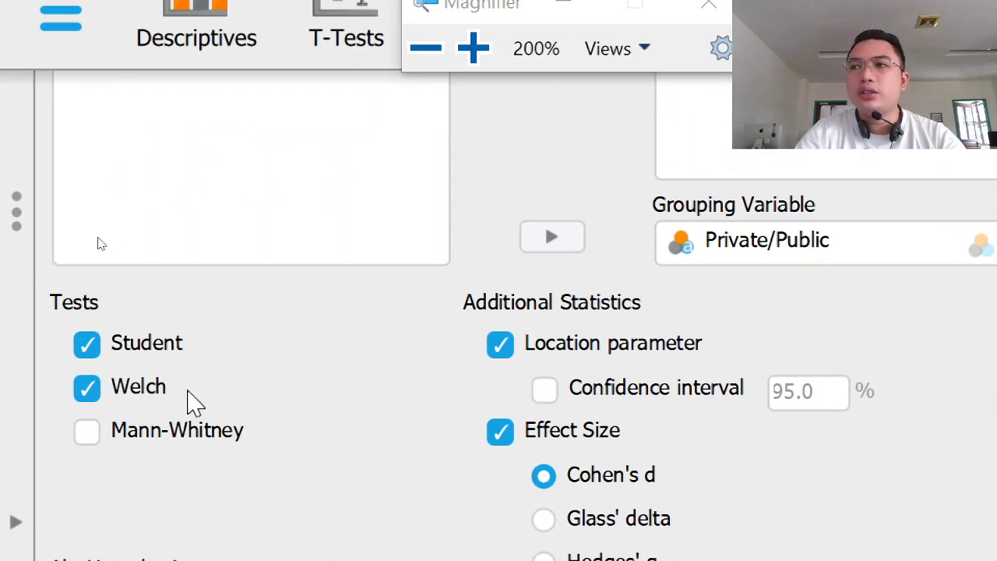
scroll(390, 428, up, 3)
scroll(461, 429, down, 3)
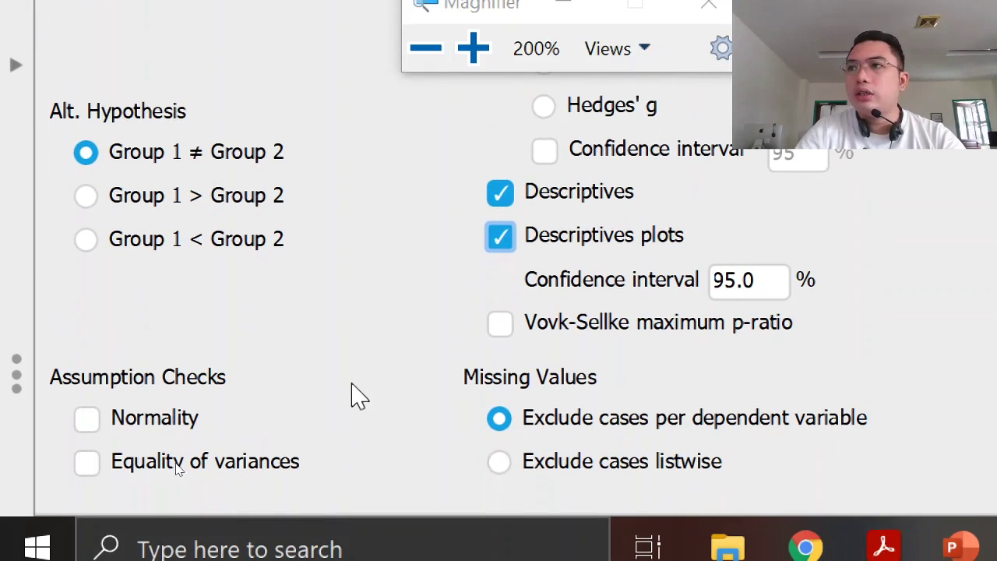
click(89, 424)
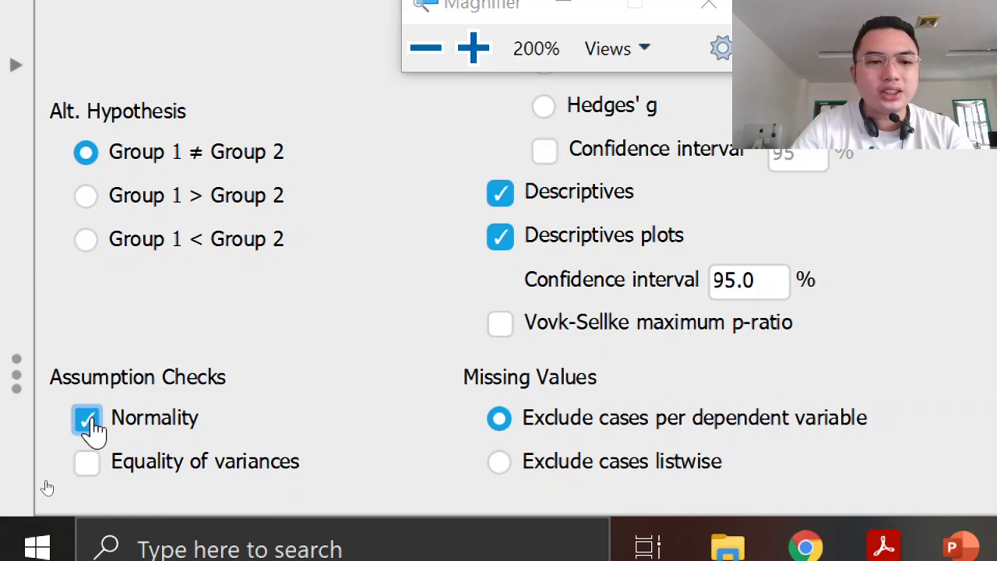
click(84, 466)
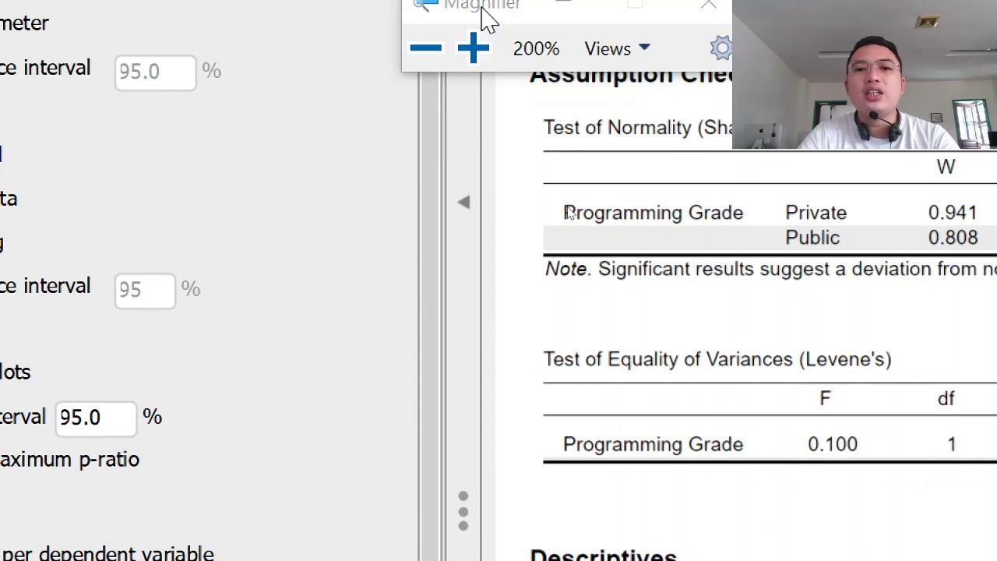
Step: Expand the results to full width at 200% magnification and examine the Shapiro-Wilk normality and Levene's equality of variances tables
click(426, 48)
click(421, 50)
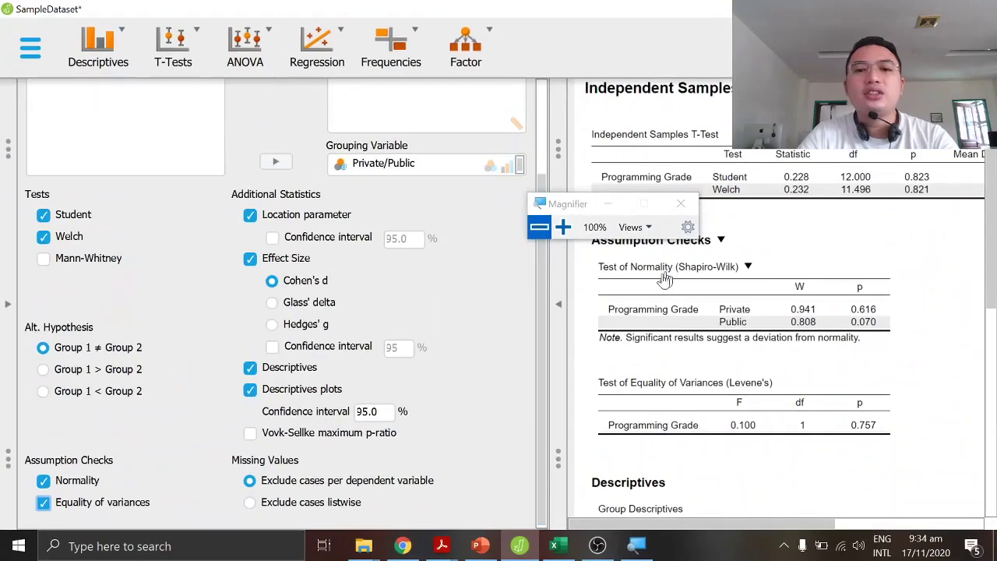
click(552, 334)
click(563, 228)
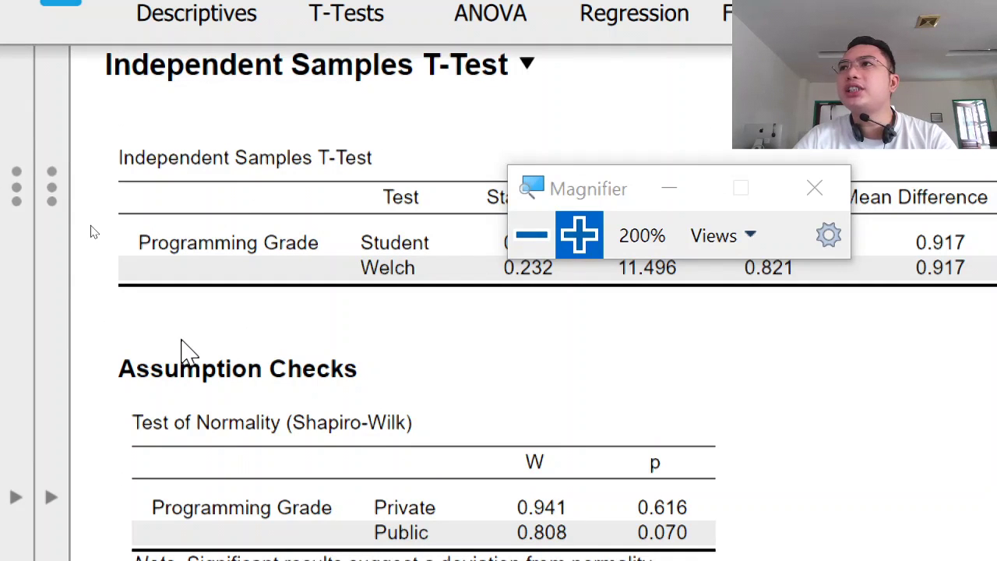
scroll(615, 351, down, 3)
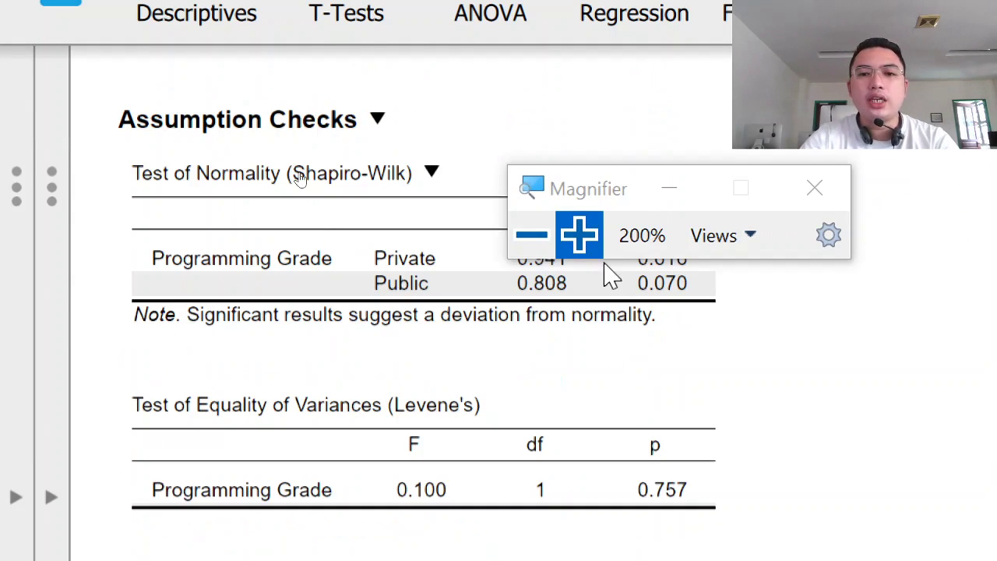
drag(639, 167, 758, 16)
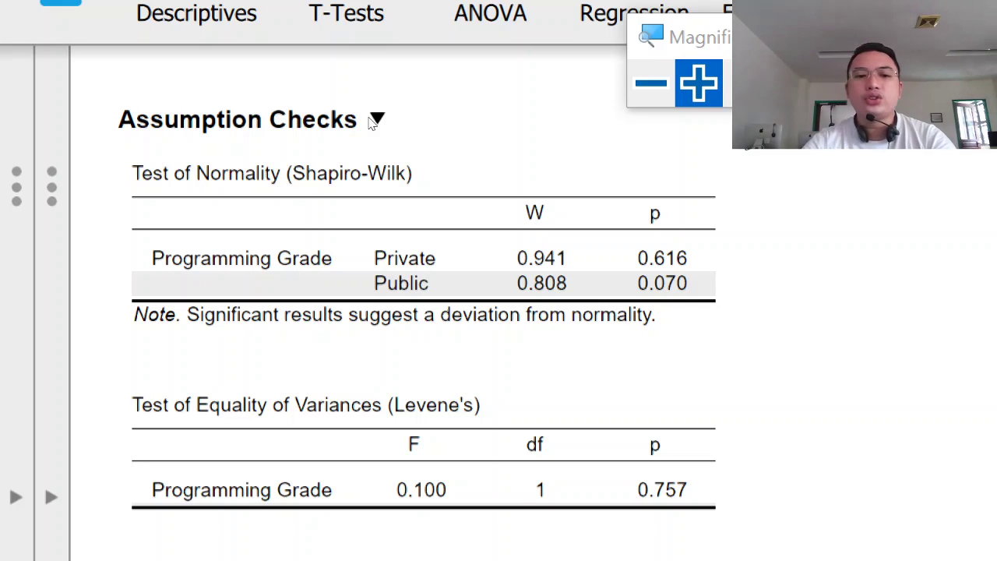
scroll(211, 516, down, 2)
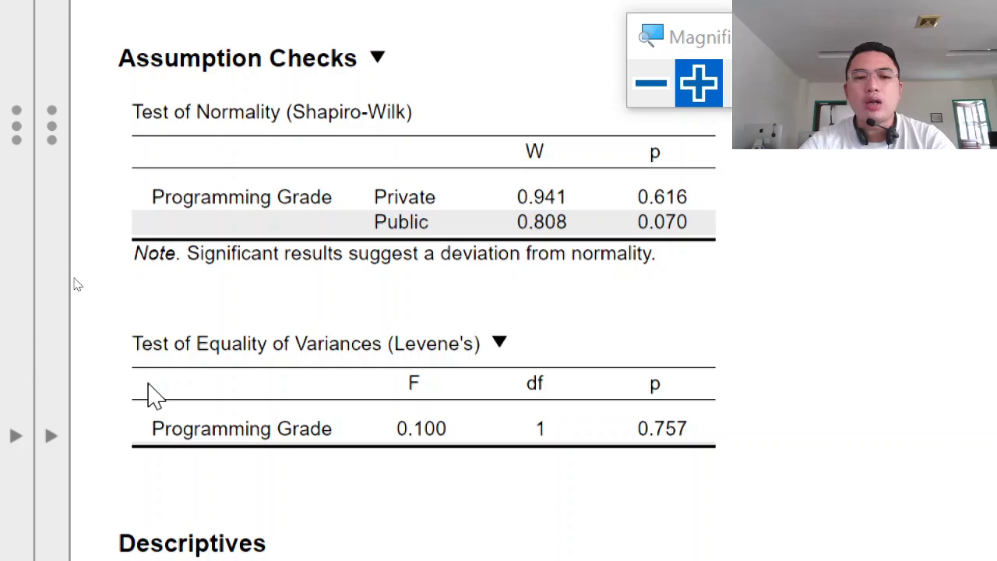
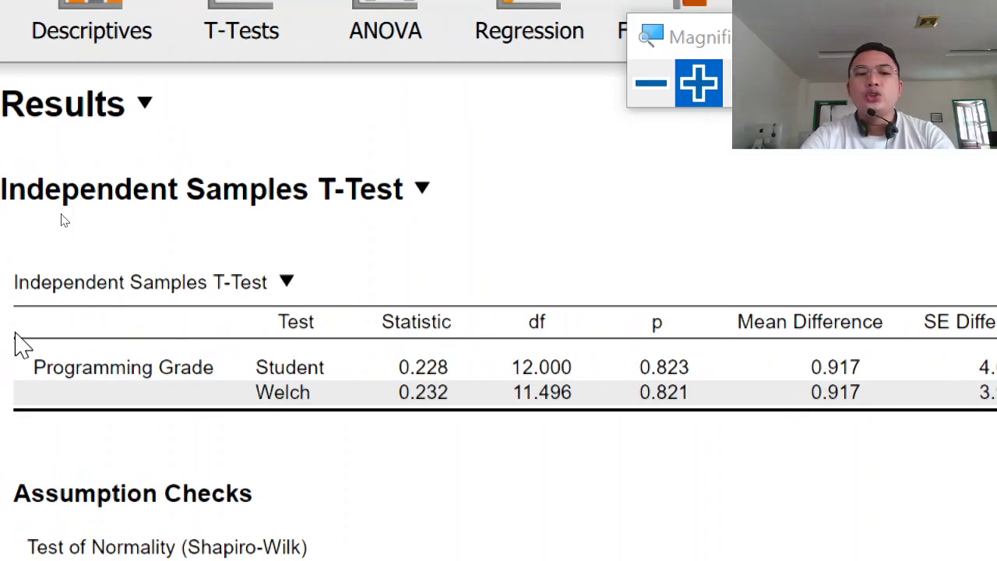
Step: Compare the private and public groups in the Group Descriptives table and the Programming Grade descriptives plot
scroll(774, 437, down, 5)
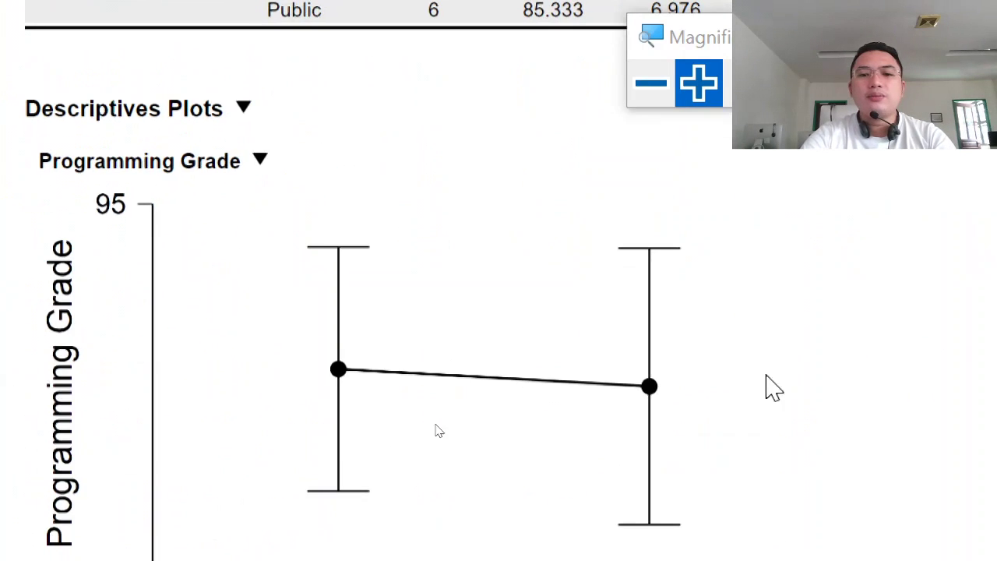
scroll(514, 275, up, 3)
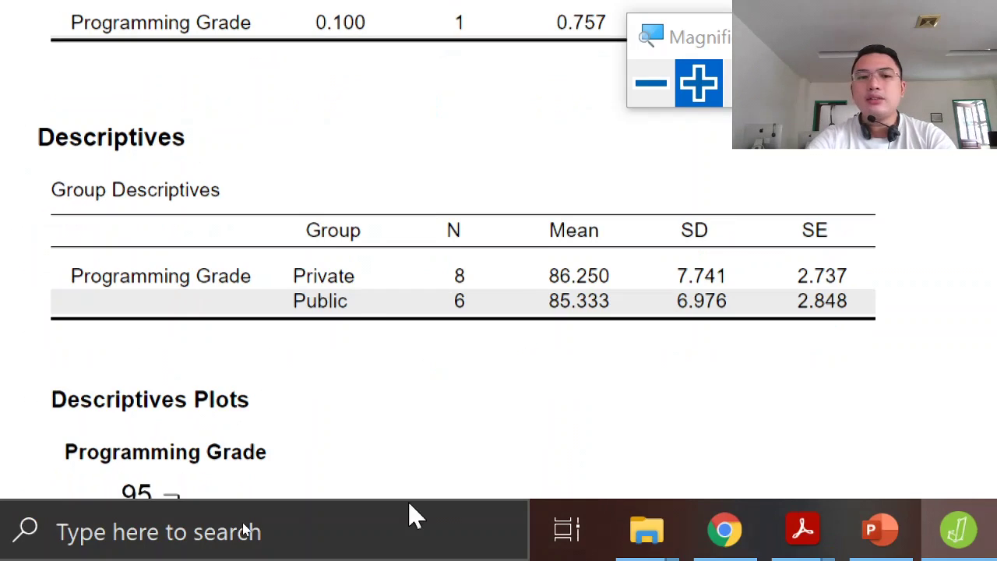
scroll(350, 261, down, 5)
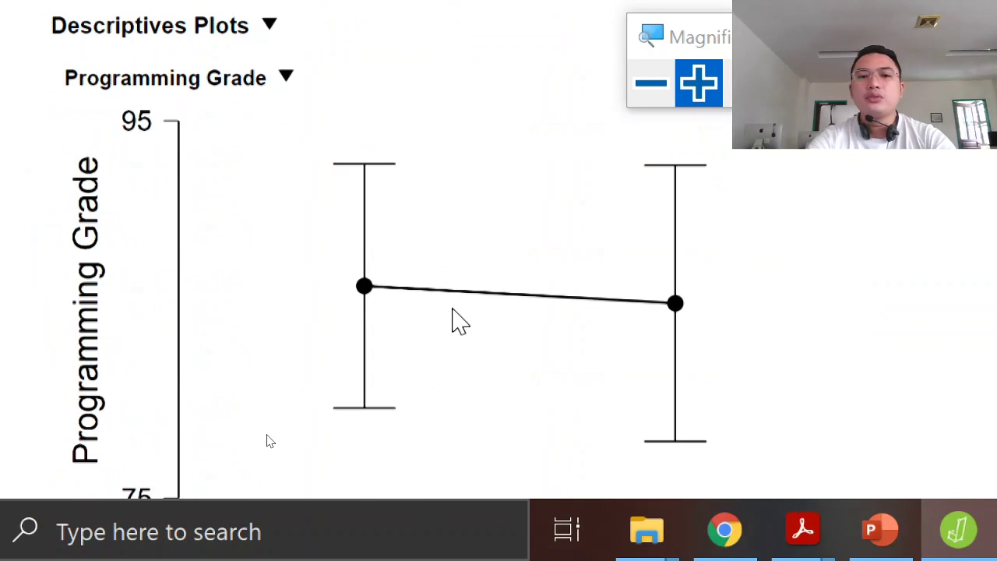
scroll(463, 319, down, 3)
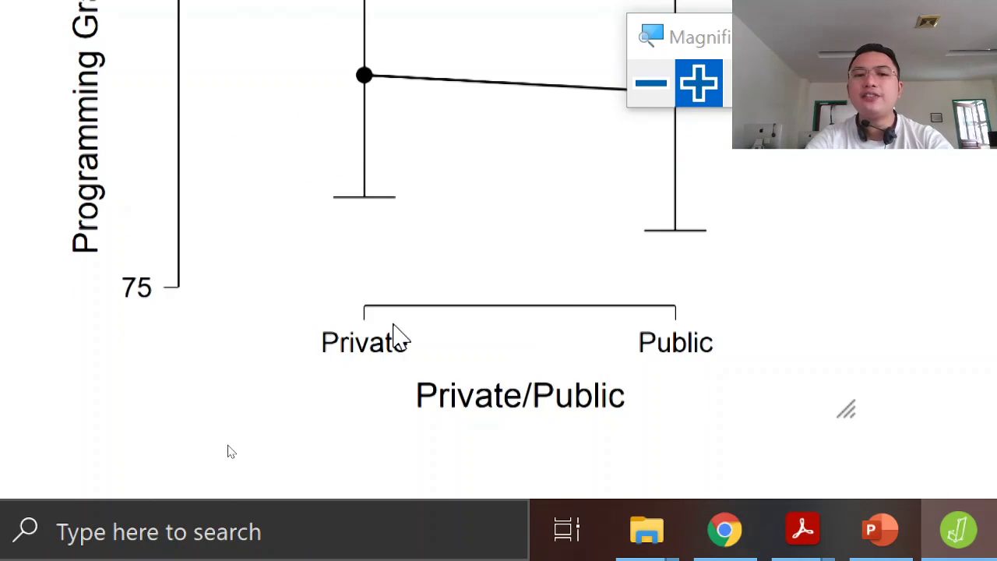
scroll(754, 370, up, 3)
scroll(751, 370, up, 4)
scroll(732, 381, down, 2)
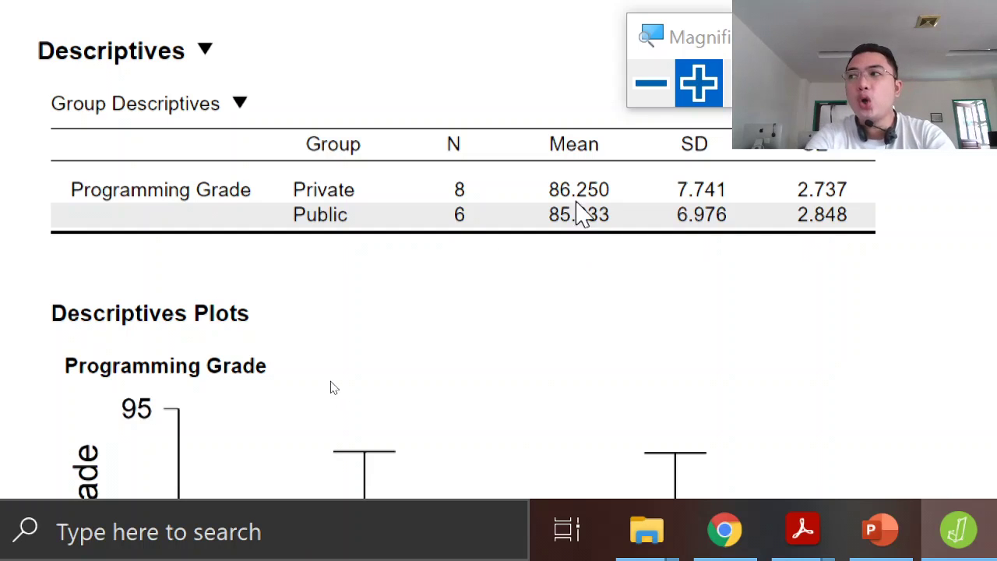
scroll(514, 432, down, 2)
scroll(503, 387, down, 4)
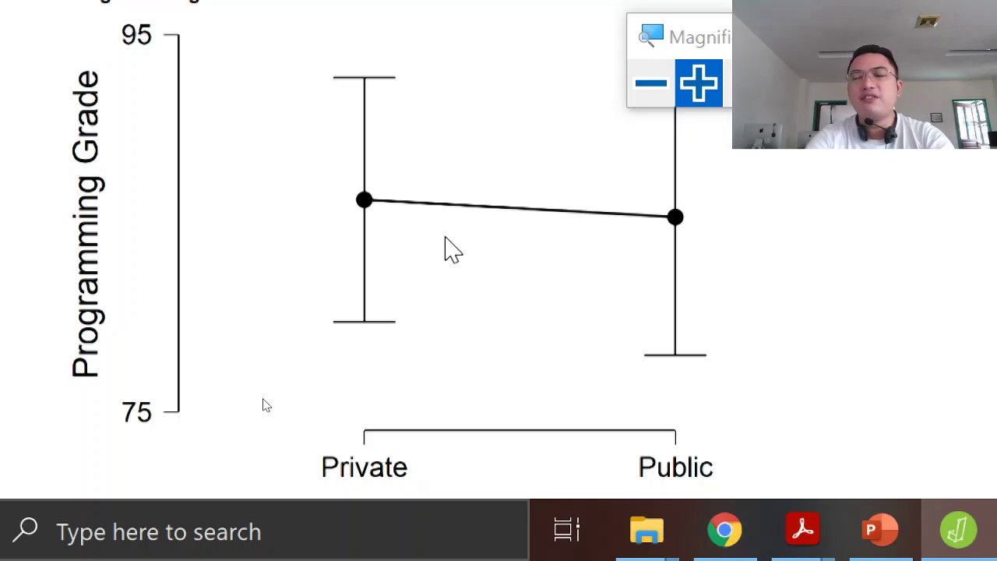
Step: Reset the screen magnification to 100% and review the full t-test output from the test table through the descriptives plot
click(653, 83)
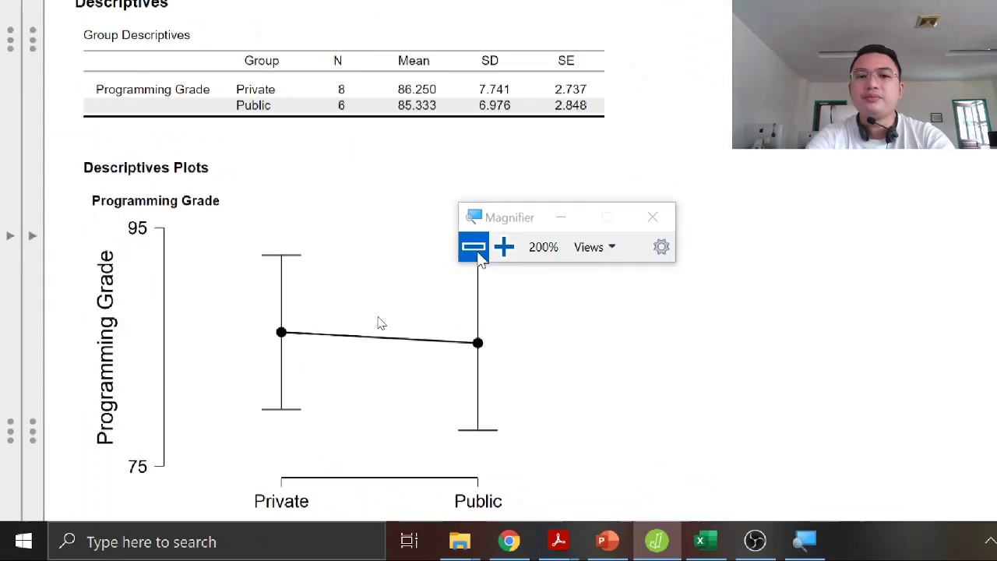
drag(423, 289, 600, 65)
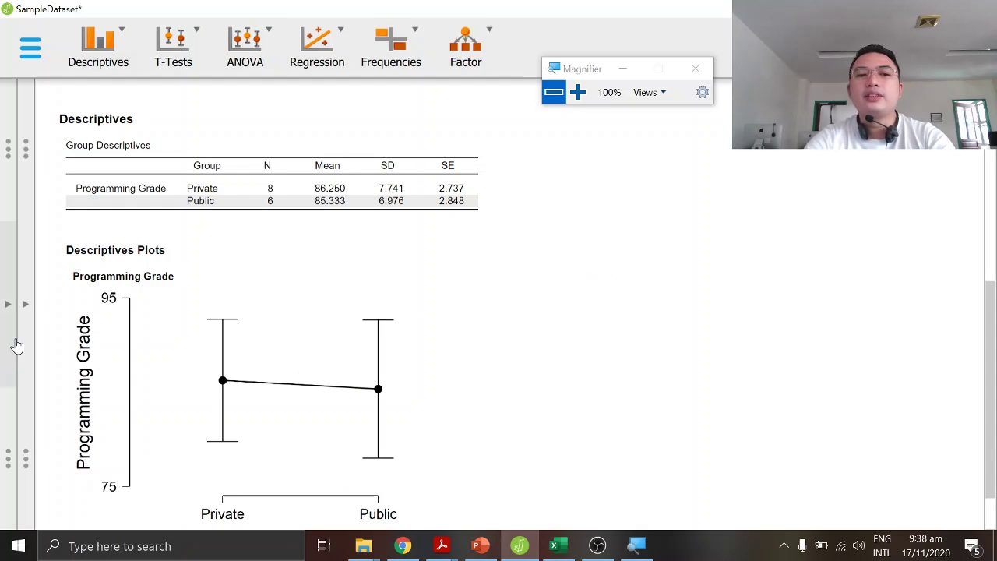
scroll(207, 352, down, 1)
scroll(309, 353, up, 5)
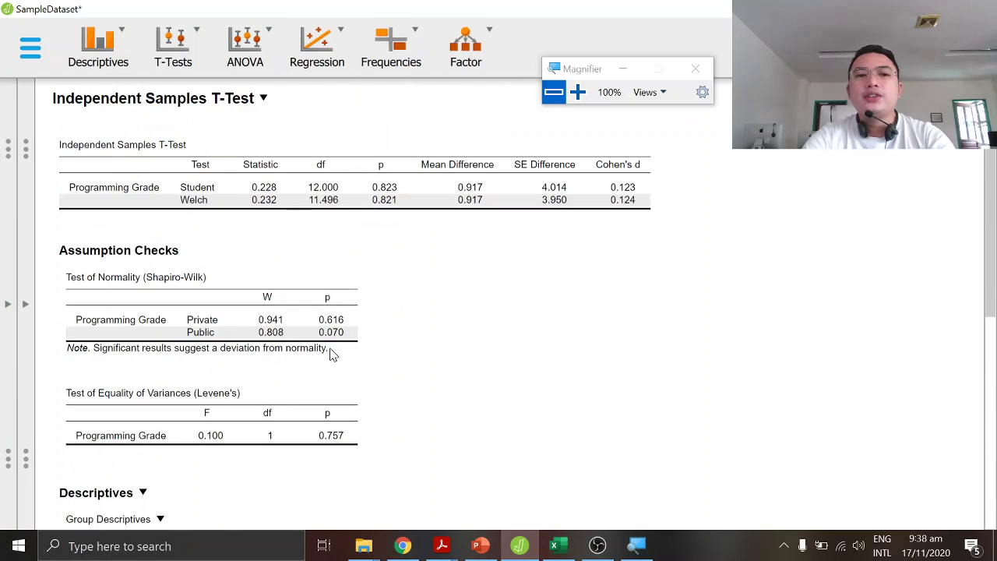
scroll(333, 351, up, 1)
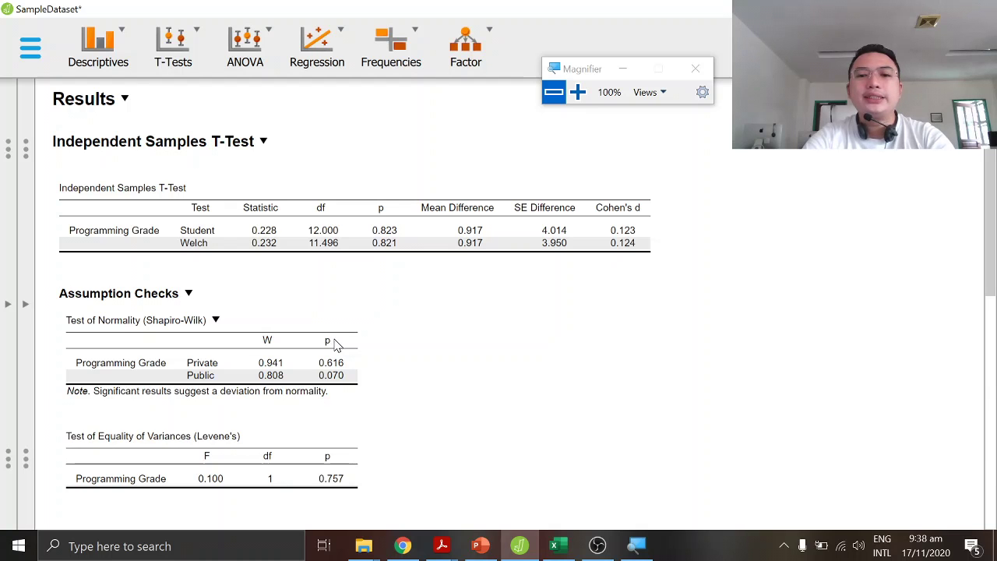
scroll(335, 343, down, 10)
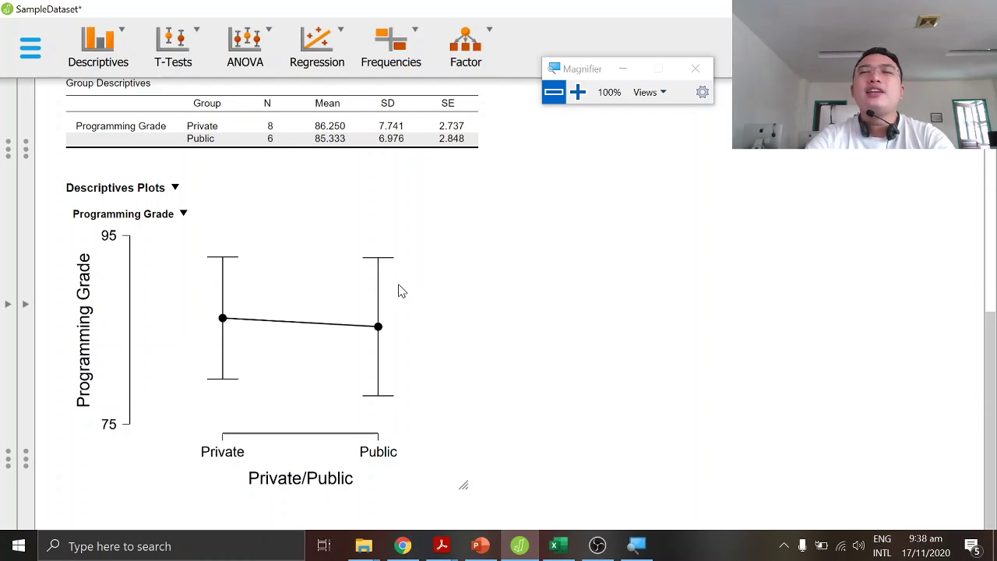
click(784, 546)
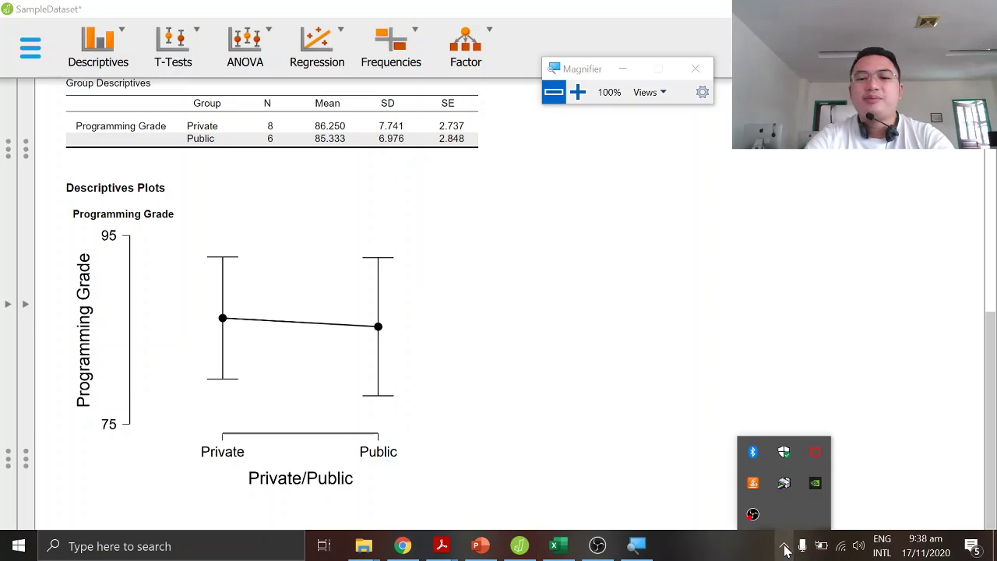
click(754, 555)
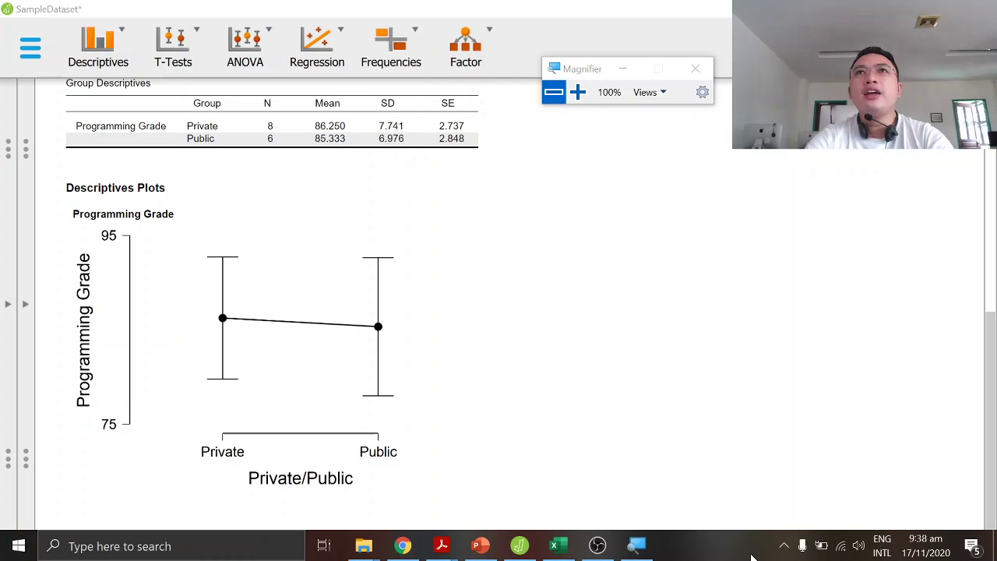